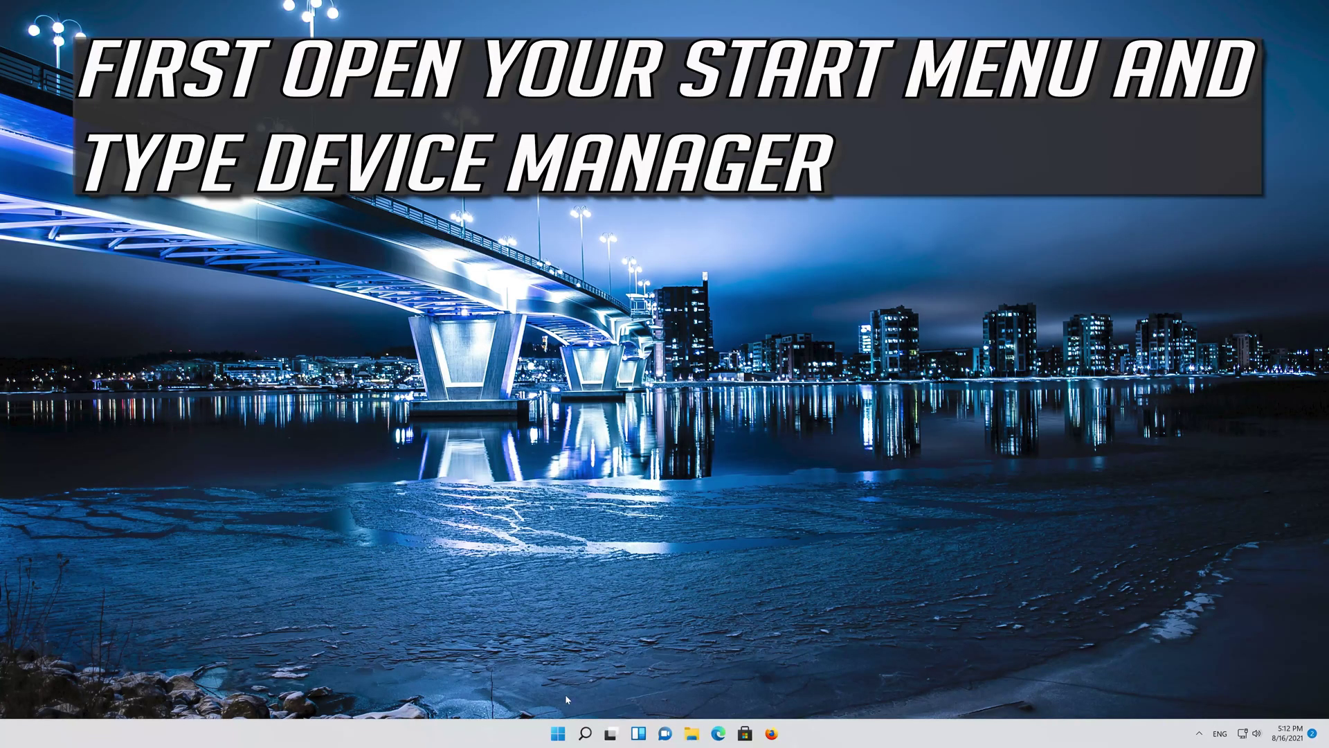
Search the Start menu for 'device manager' and launch the Device Manager best match
left_click(558, 735)
type("device mana")
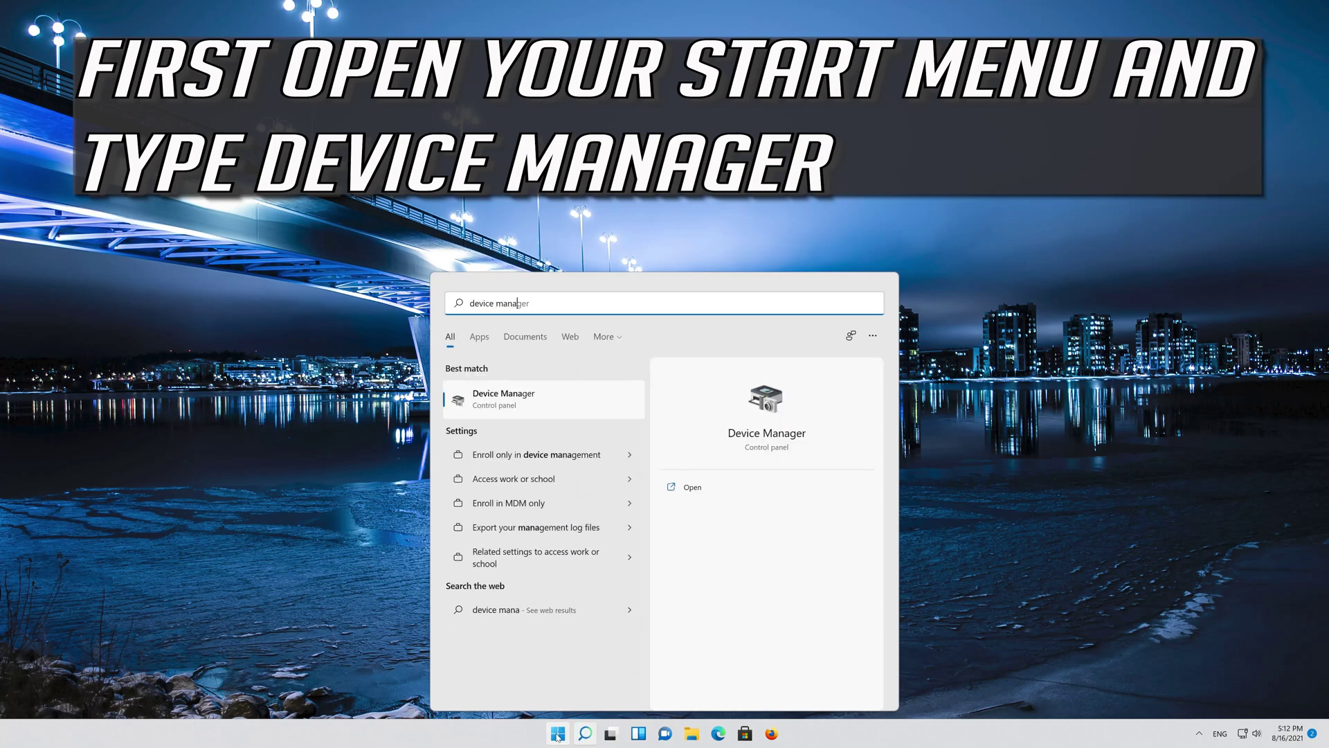
type("ger")
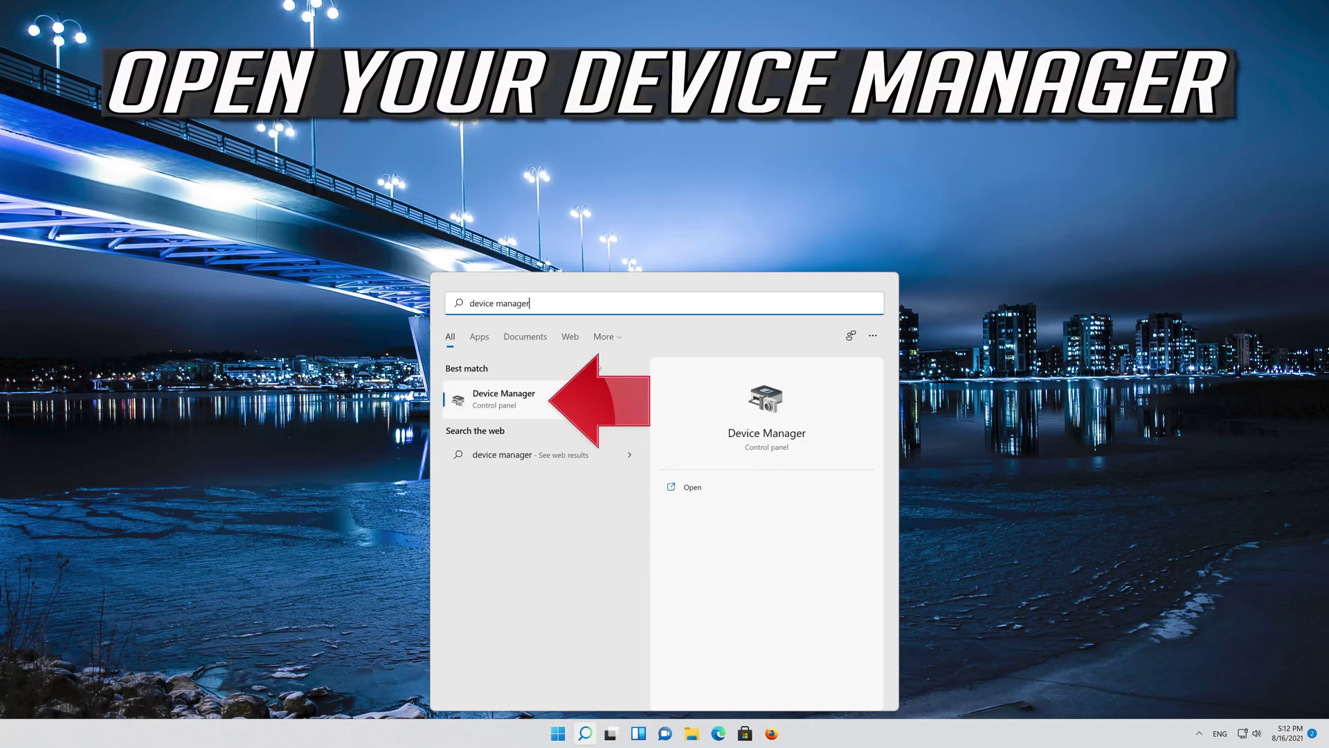
left_click(530, 405)
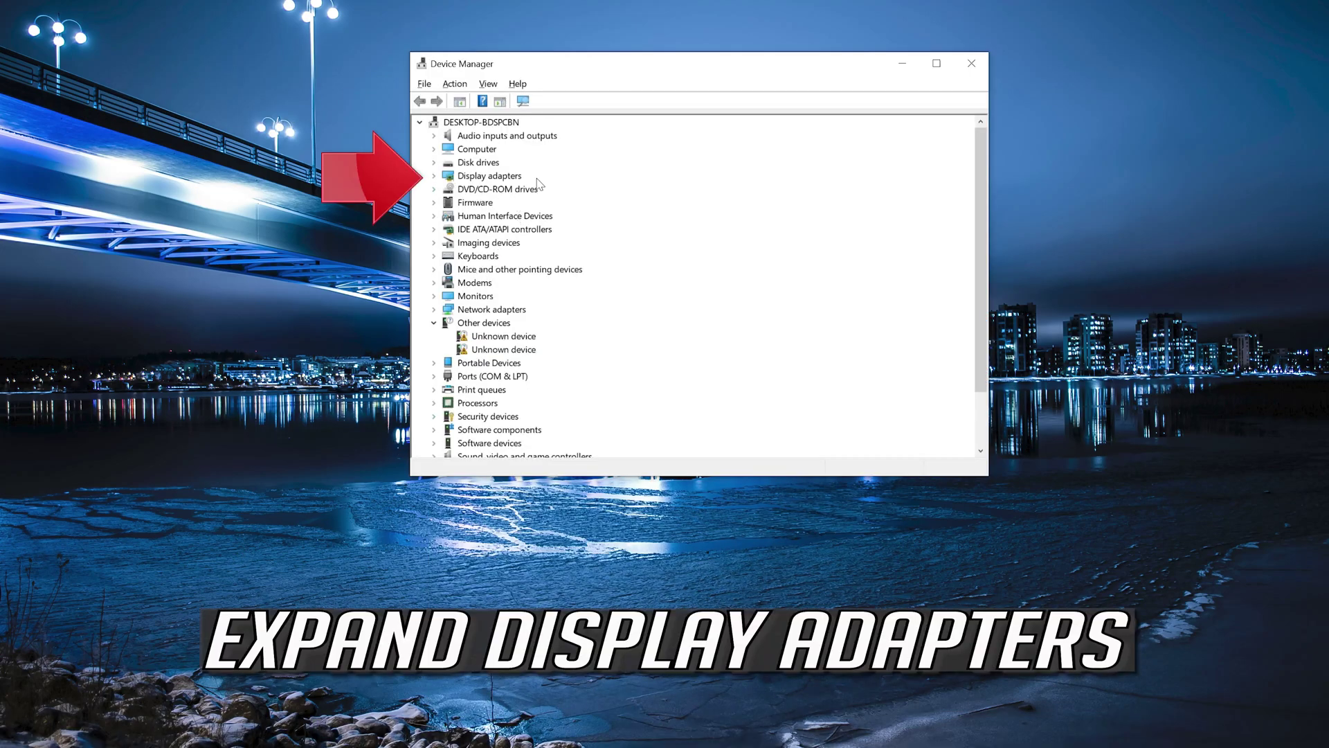
Expand Display adapters and open Properties for the NVIDIA GeForce RTX 3080 Ti
left_click(434, 175)
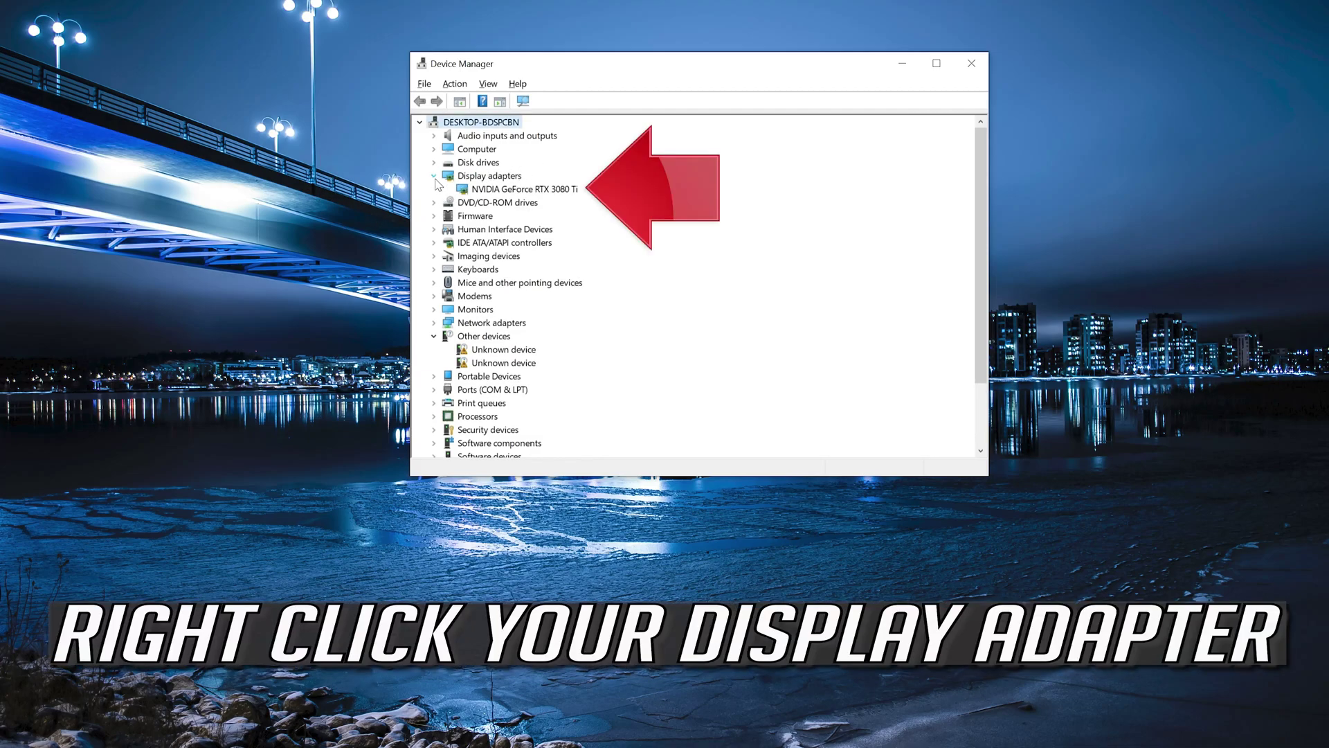
right_click(554, 193)
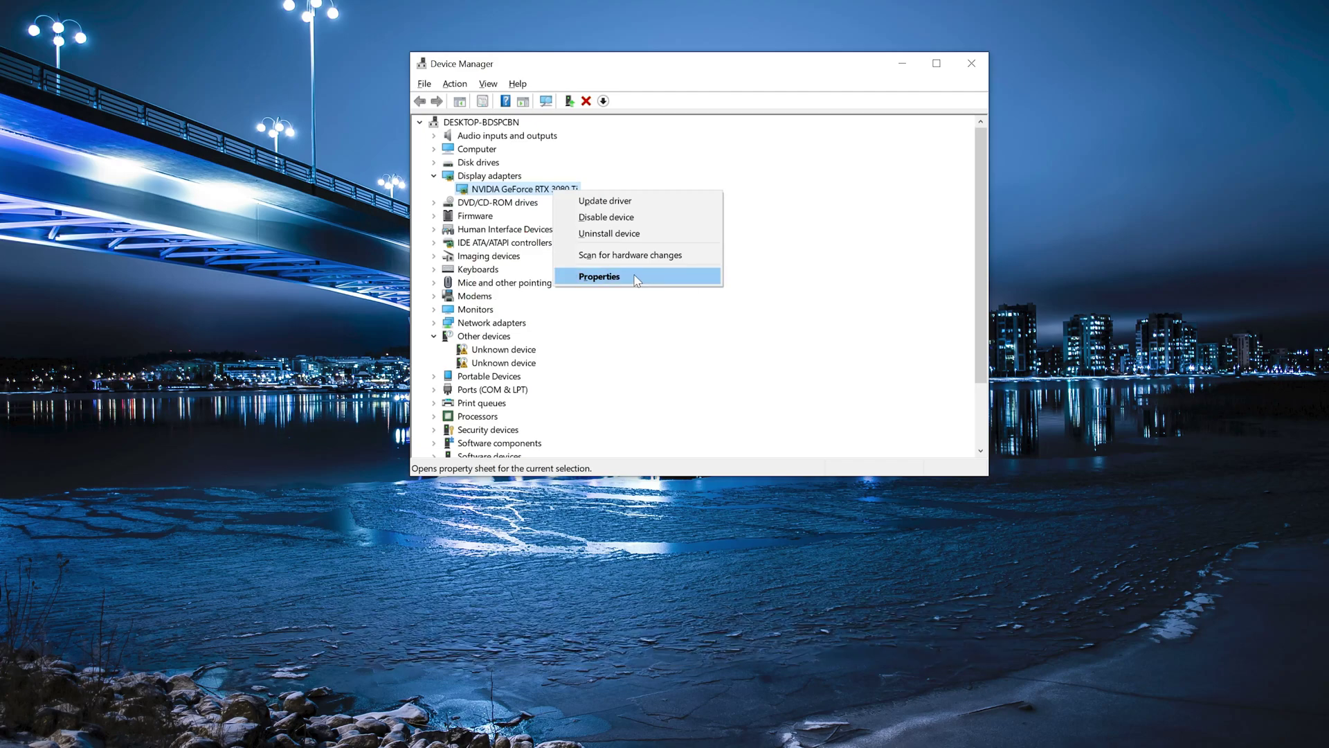
left_click(636, 278)
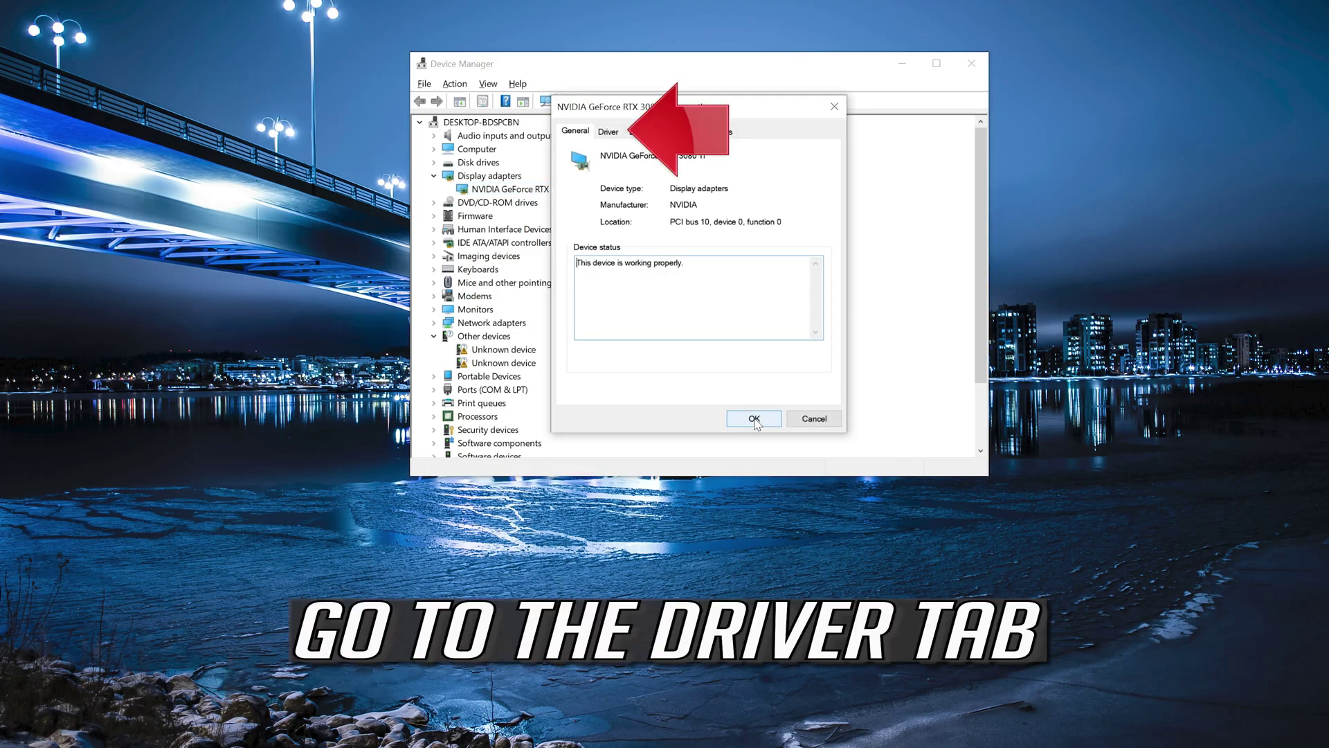
Check installed driver version 30.0.14.7141 on the Driver tab and start Update Driver
left_click(609, 132)
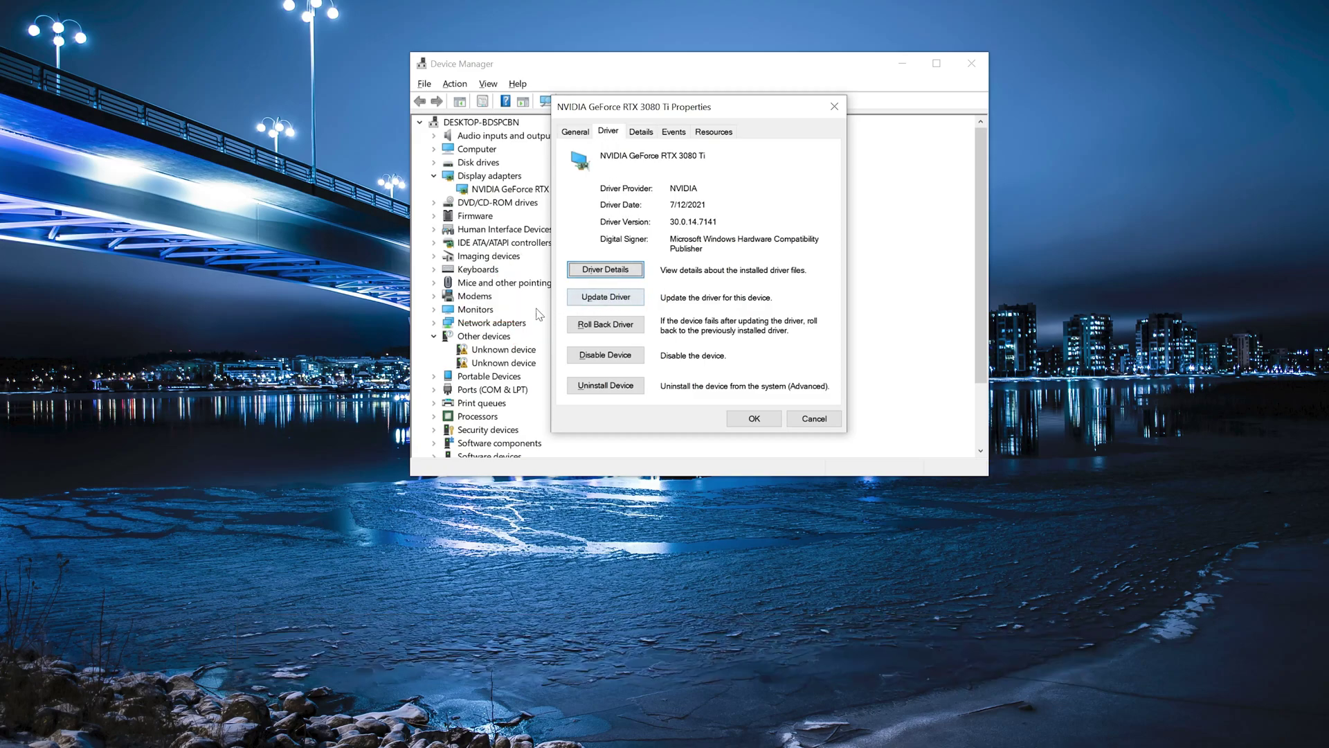
left_click(587, 297)
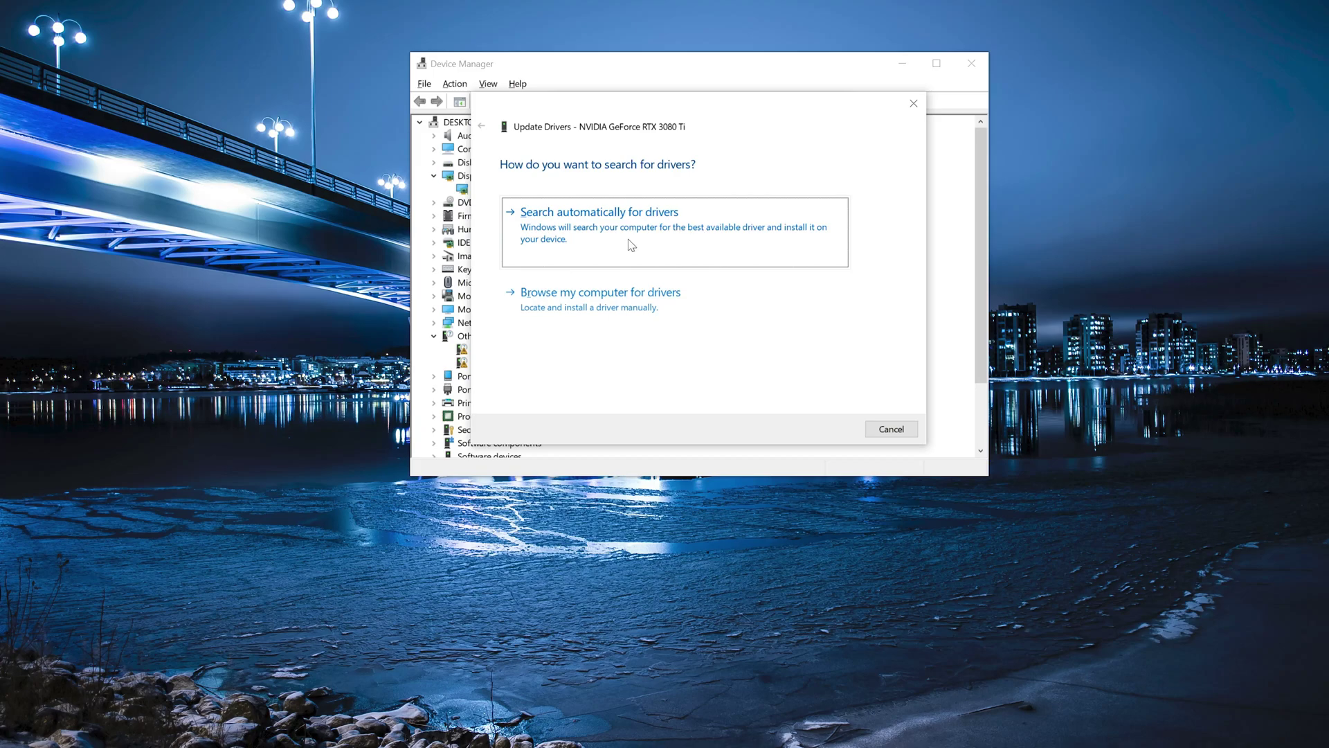
Search automatically for an RTX 3080 Ti driver, confirm the best one is installed, and close
left_click(631, 245)
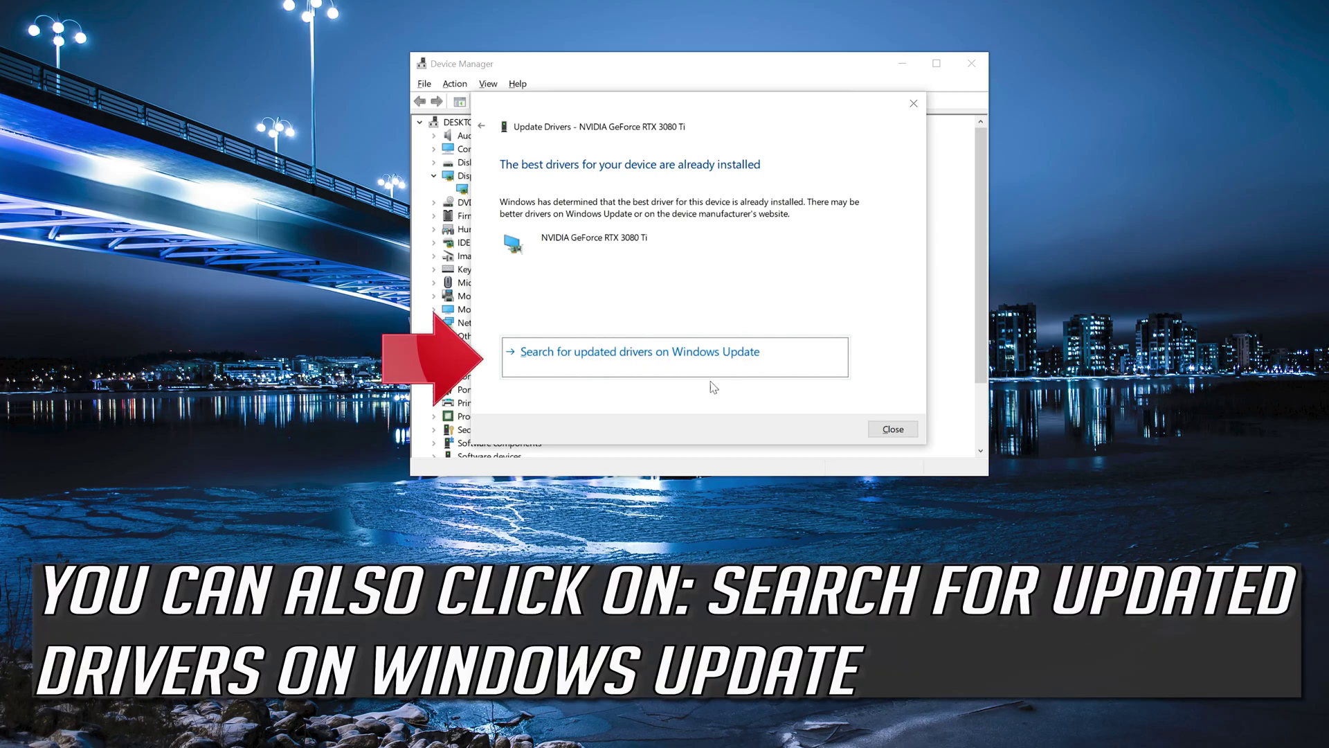
left_click(880, 427)
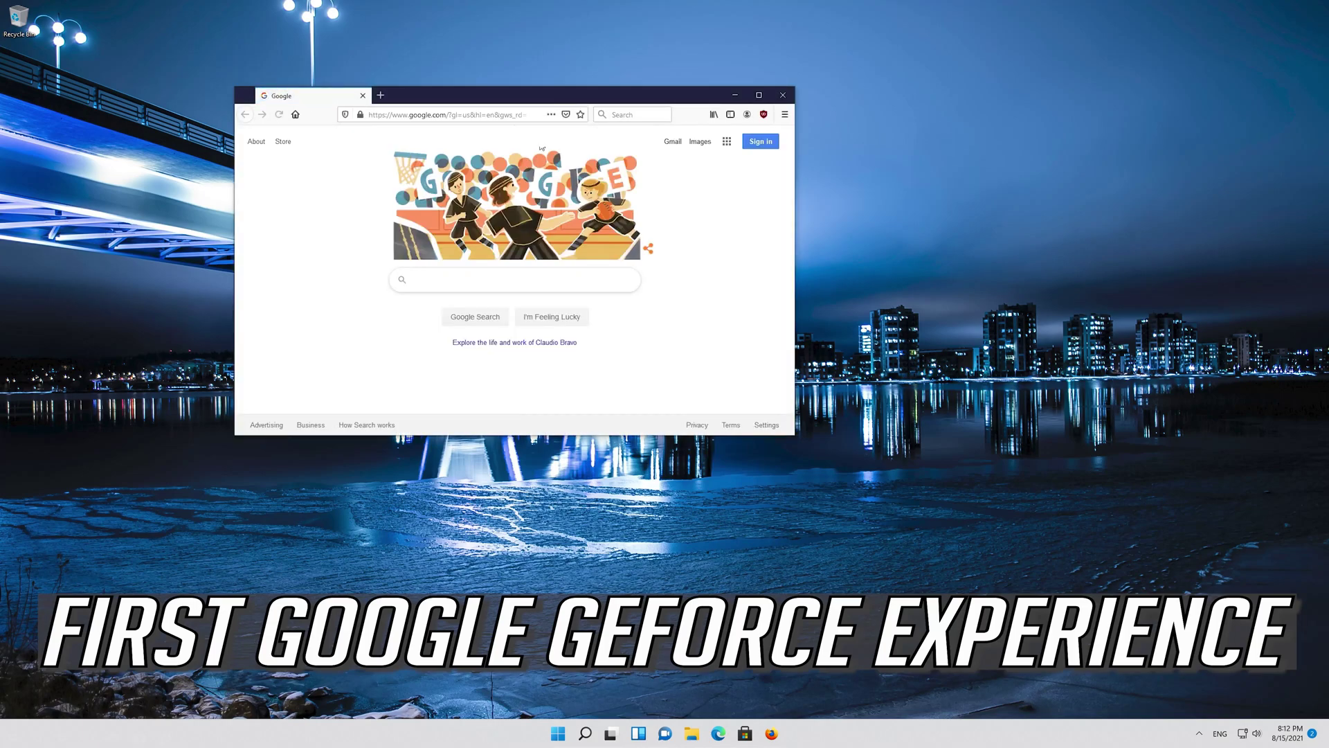
Move the Firefox window to the centre and Google 'geforce experience'
left_click_drag(557, 100, 651, 187)
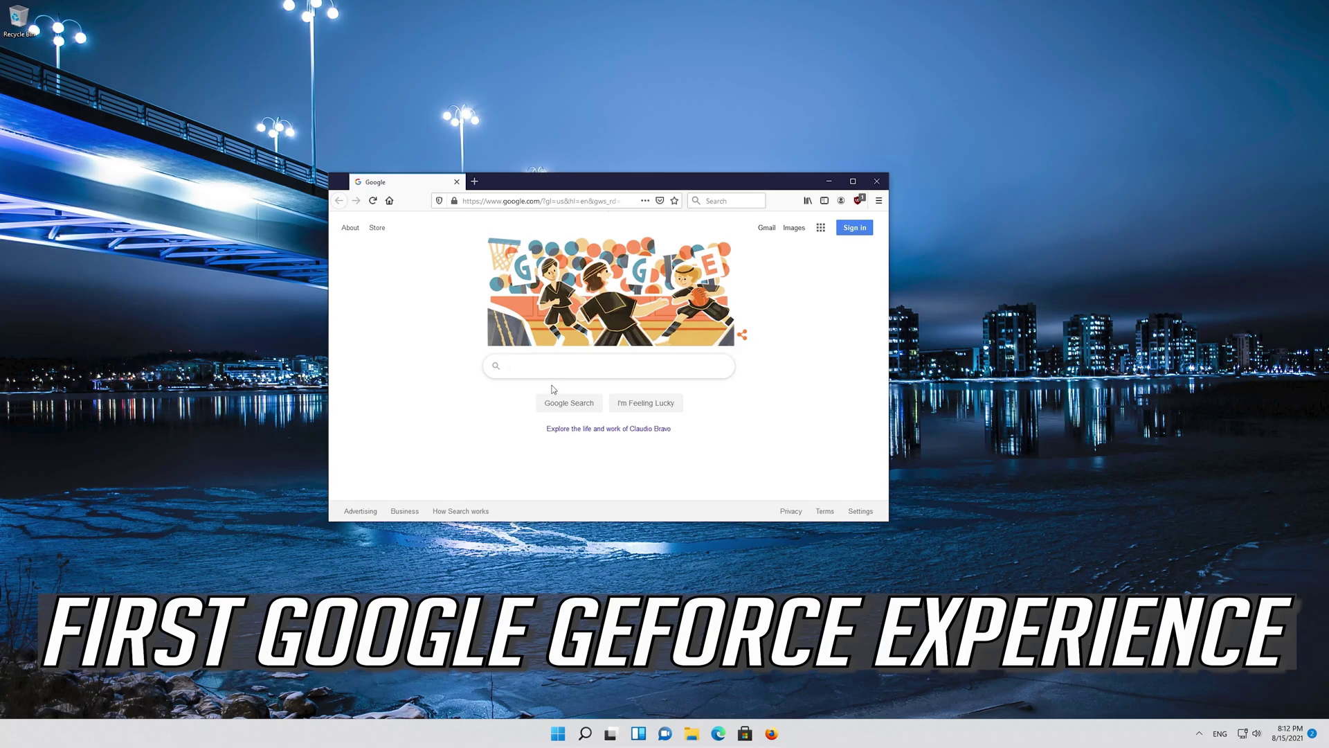
type("geforce ")
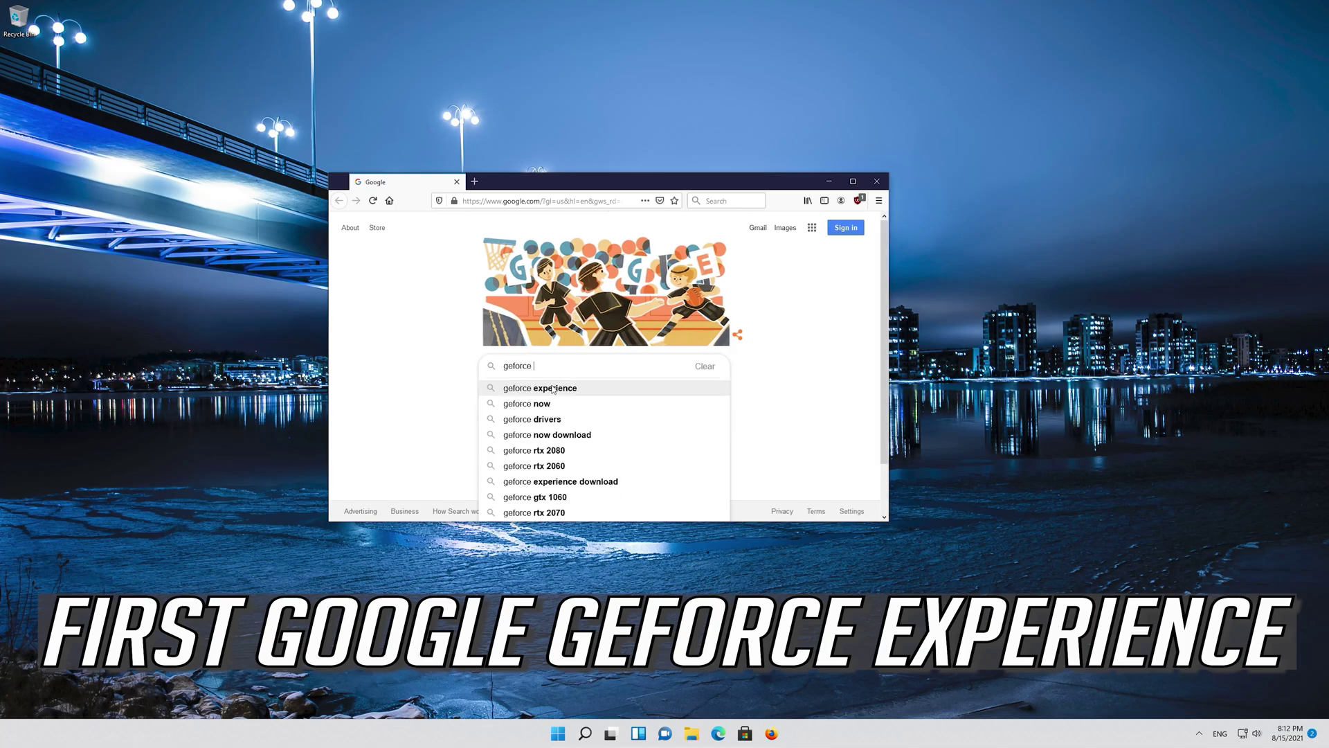
type("exper")
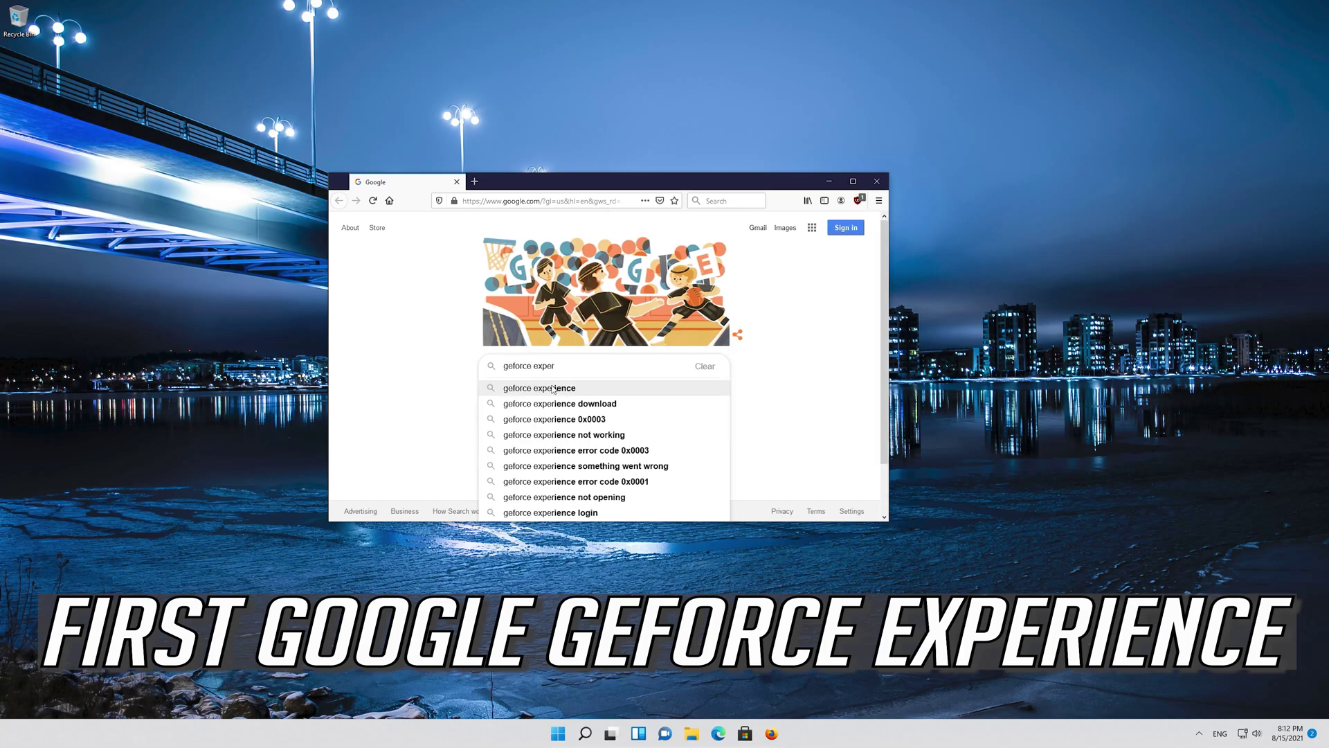
type("ience")
left_click(554, 389)
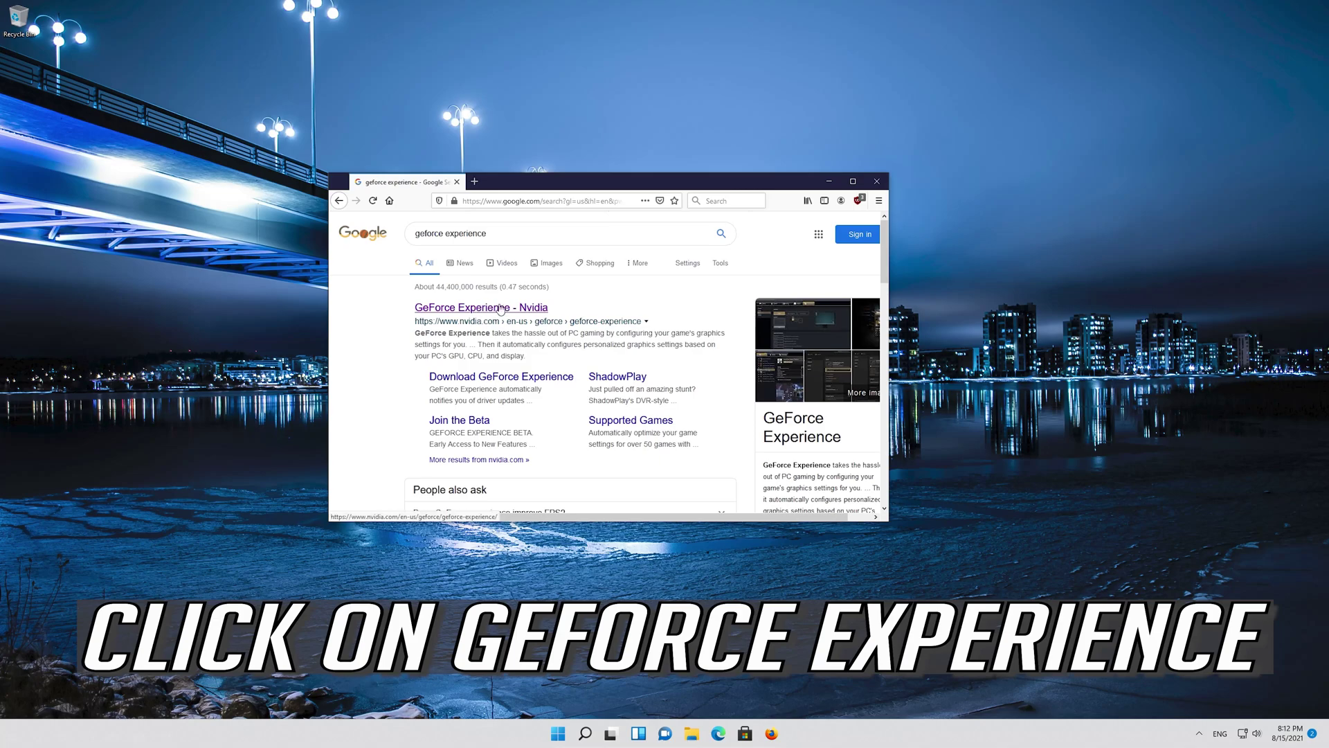
Save GeForce_Experience_v3.20.1.57.exe from NVIDIA's GeForce Experience page and verify the 119 MB download completed
left_click(500, 308)
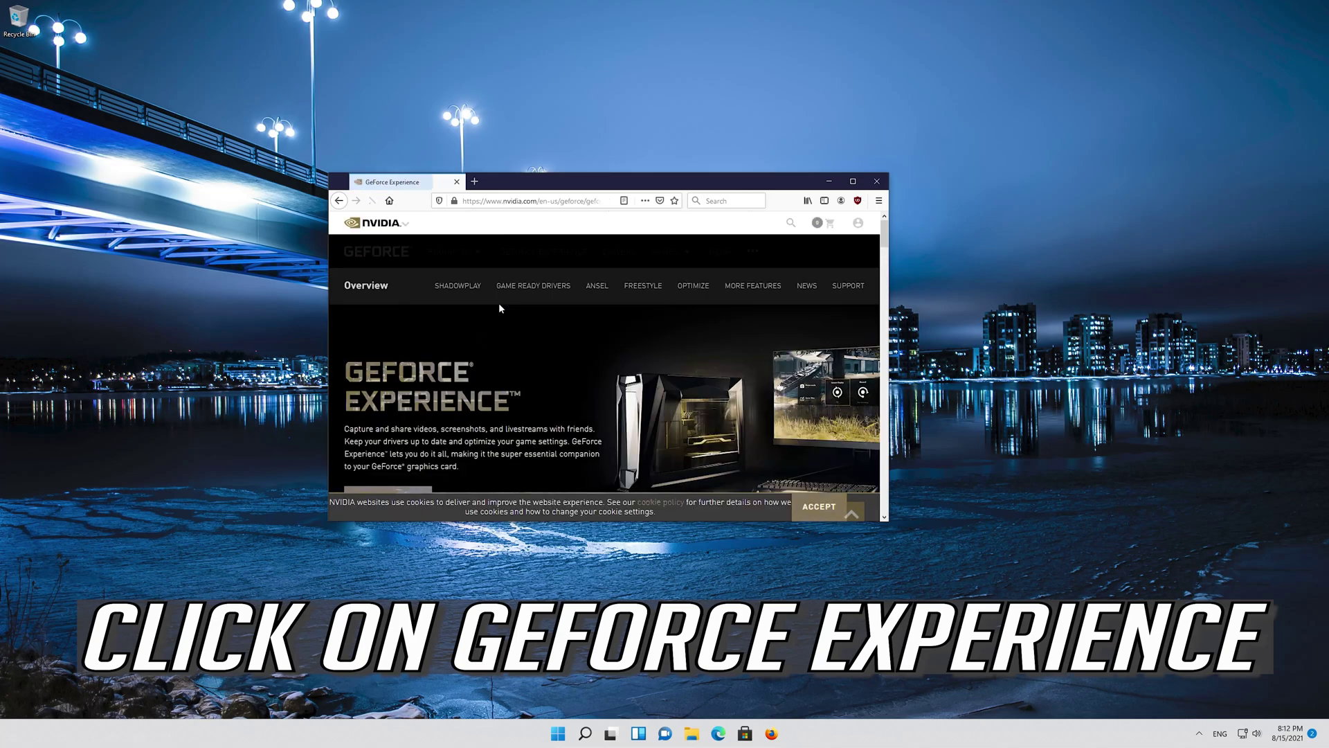
scroll(499, 306, "down", 3)
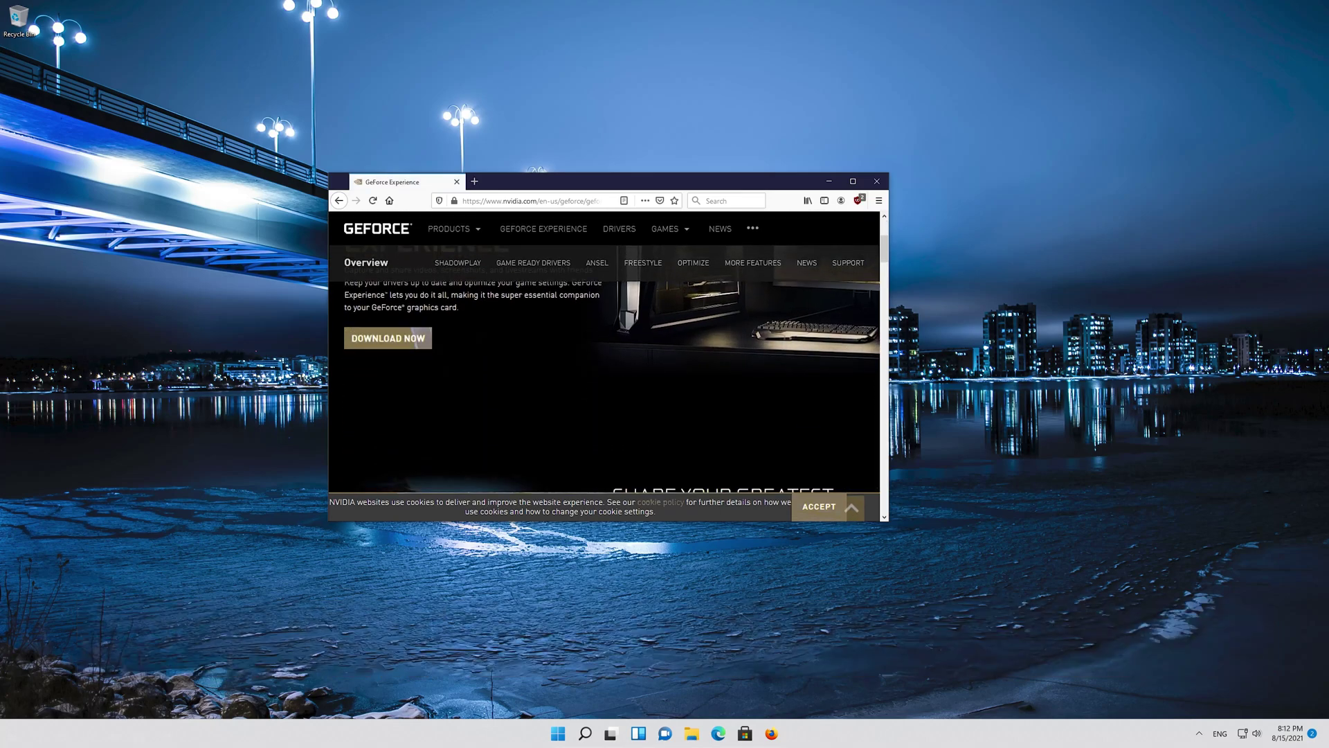
left_click(384, 346)
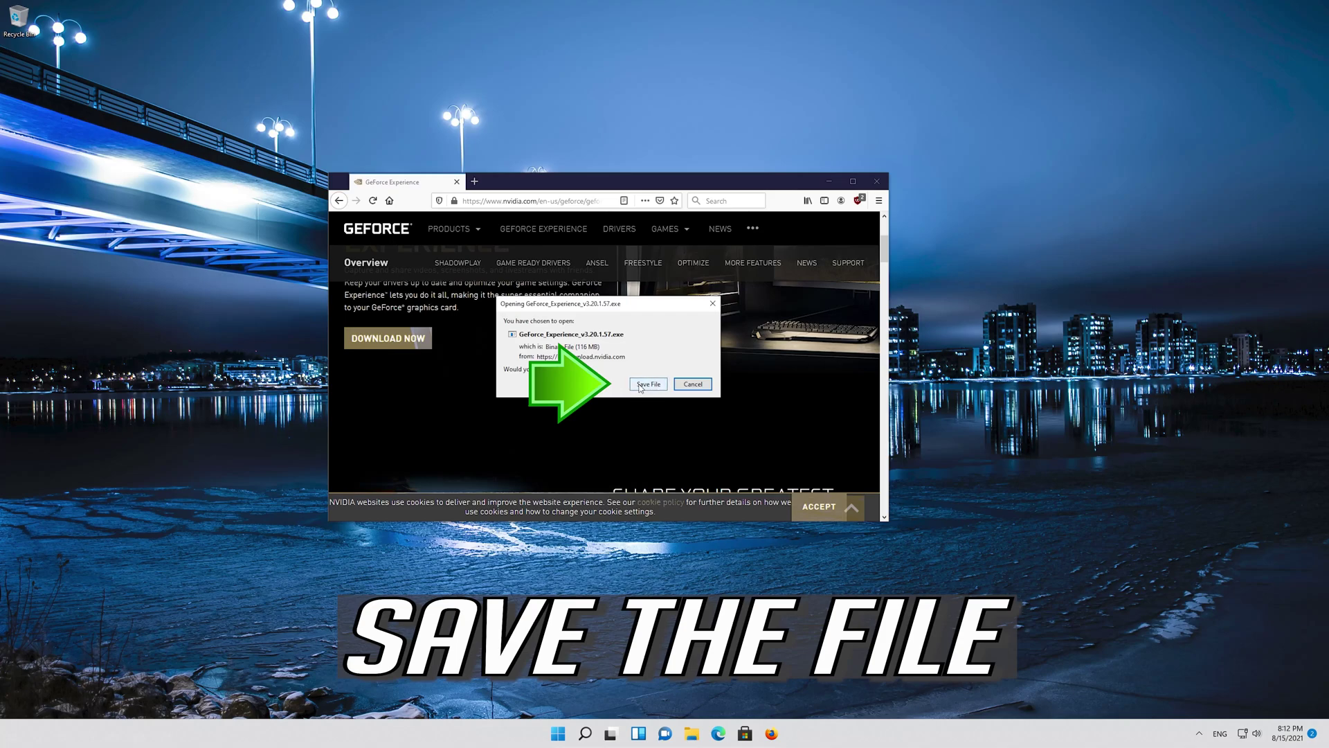
left_click(639, 384)
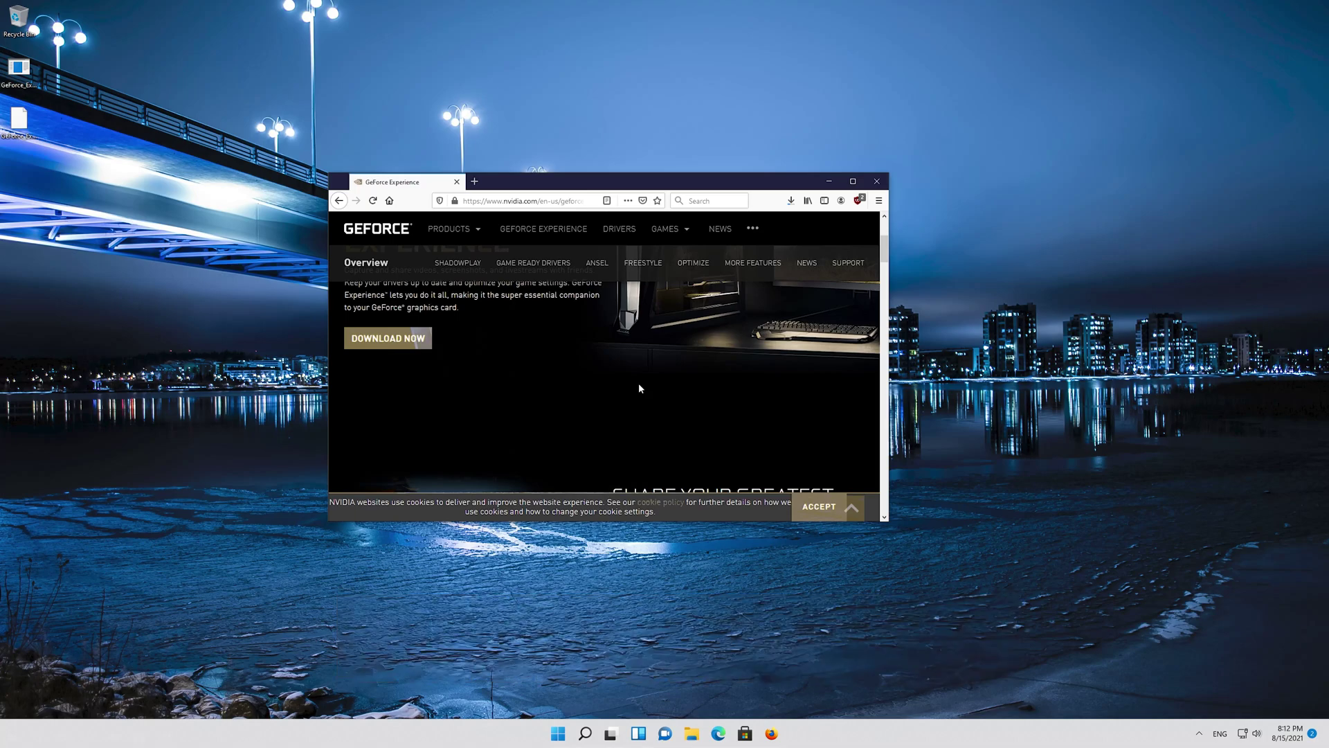
left_click(789, 201)
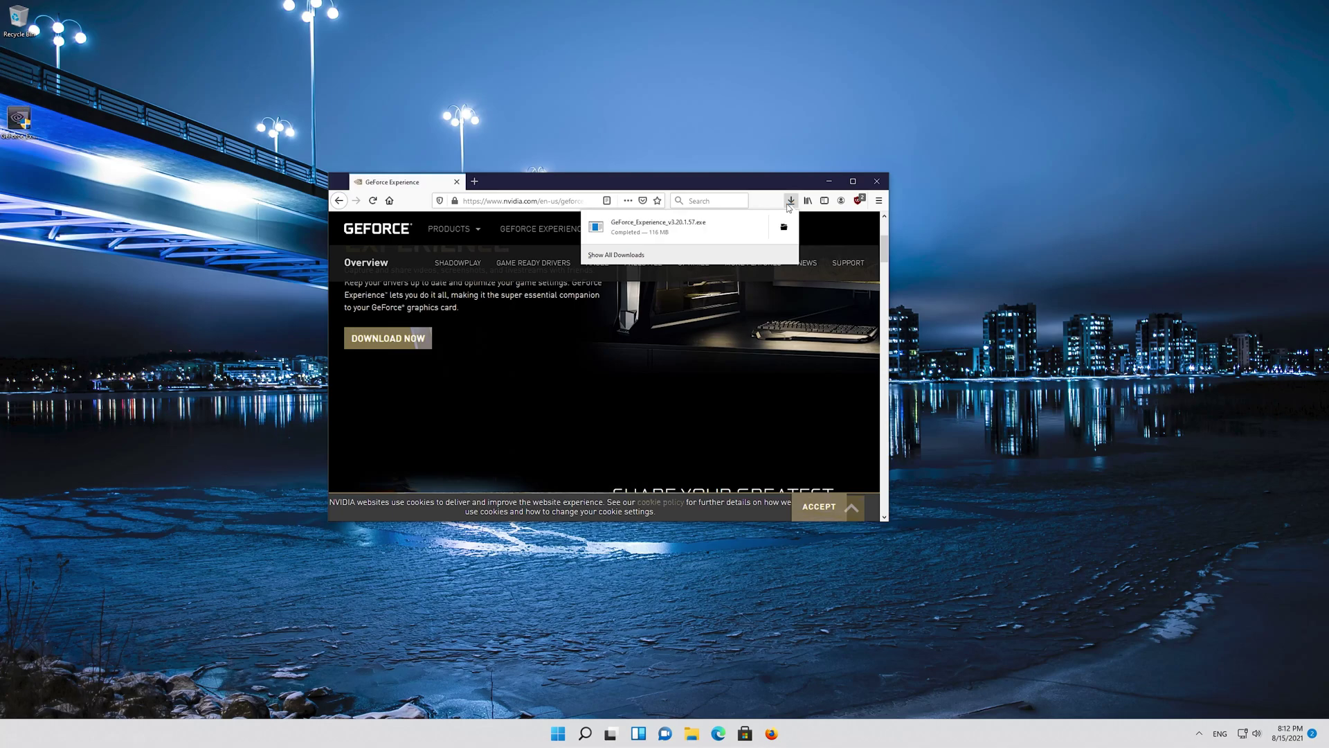
Close the browser, run the downloaded GeForce Experience installer, and approve the NVIDIA Package Launcher prompt
left_click(877, 181)
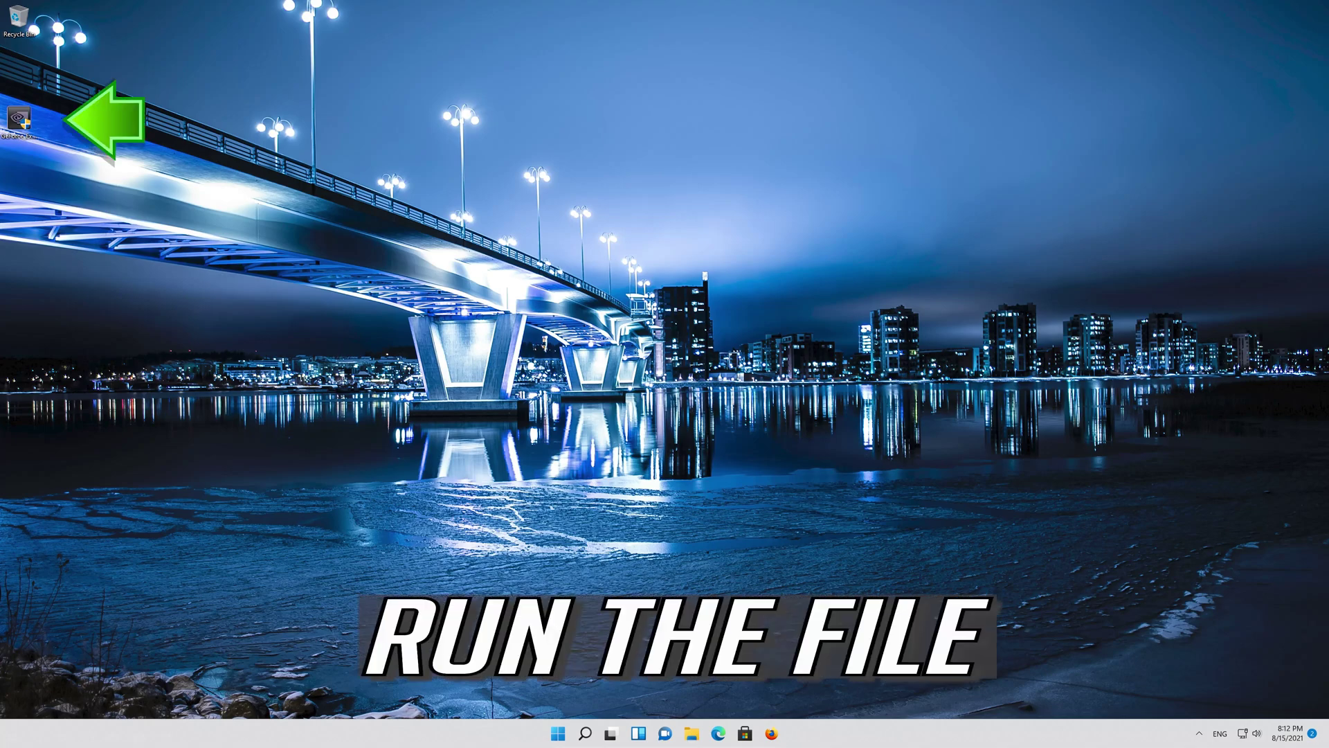
double_click(19, 119)
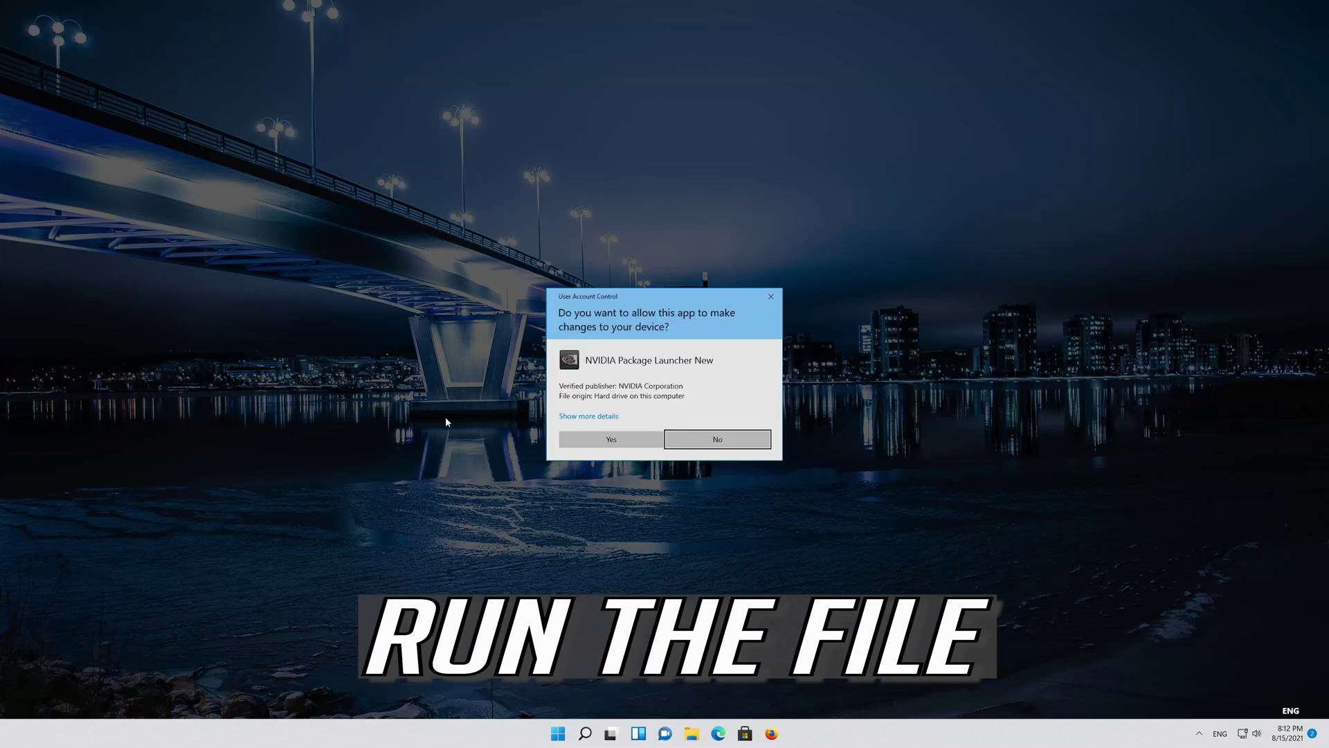
left_click(613, 439)
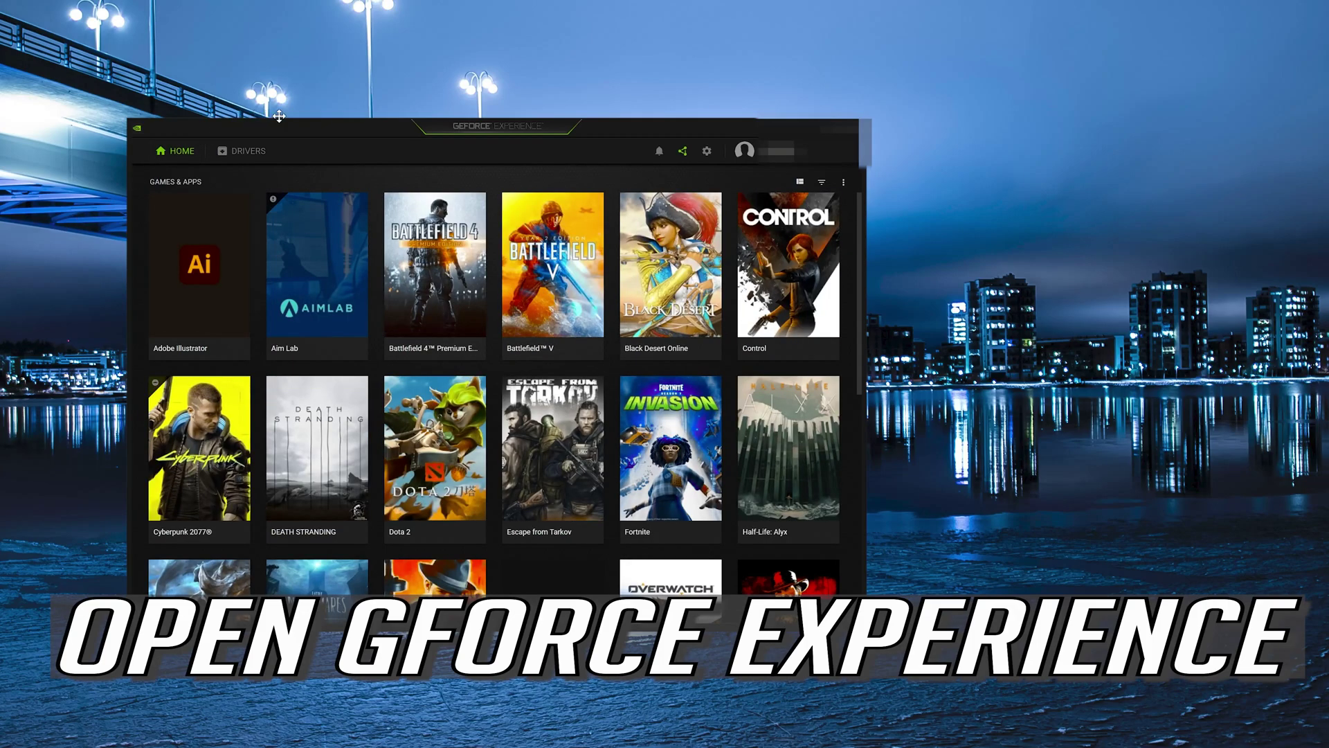
Reposition the GeForce Experience window and show the Drivers tab offering Game Ready Driver 471.68
left_click_drag(335, 126, 497, 102)
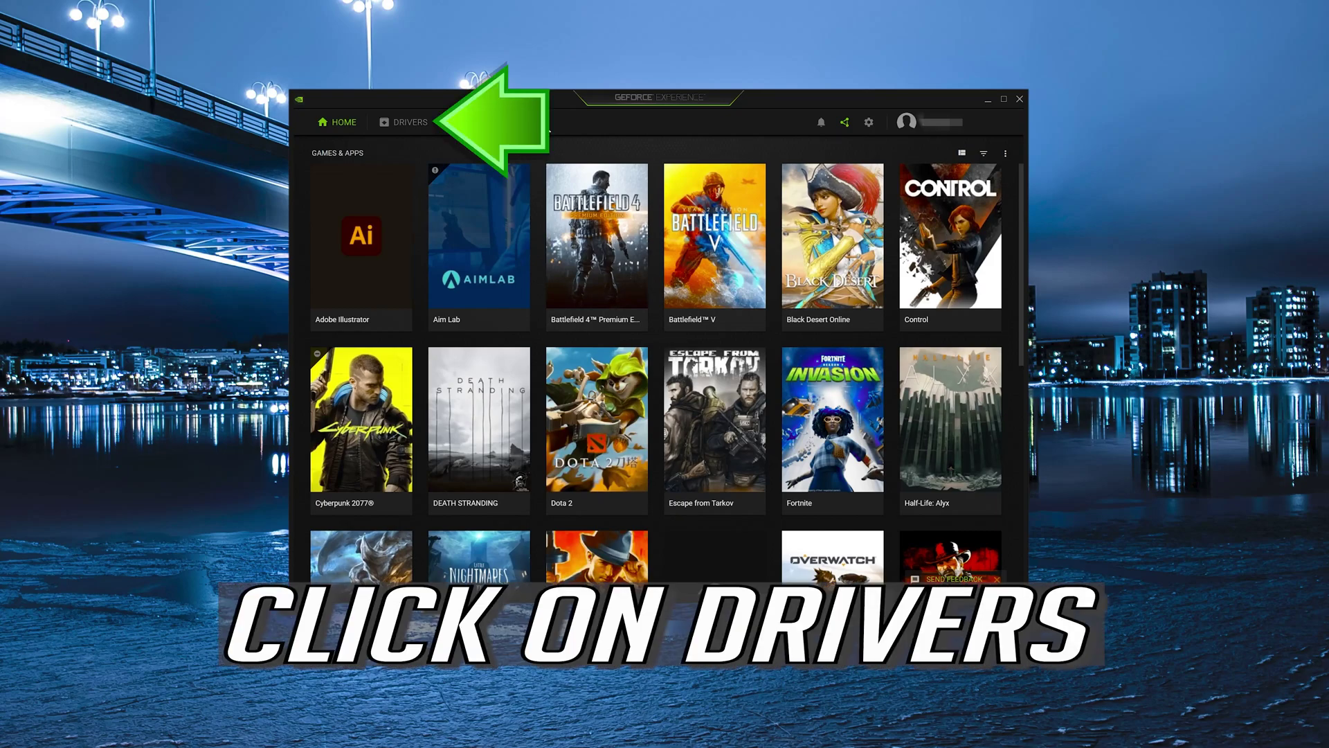
left_click(402, 127)
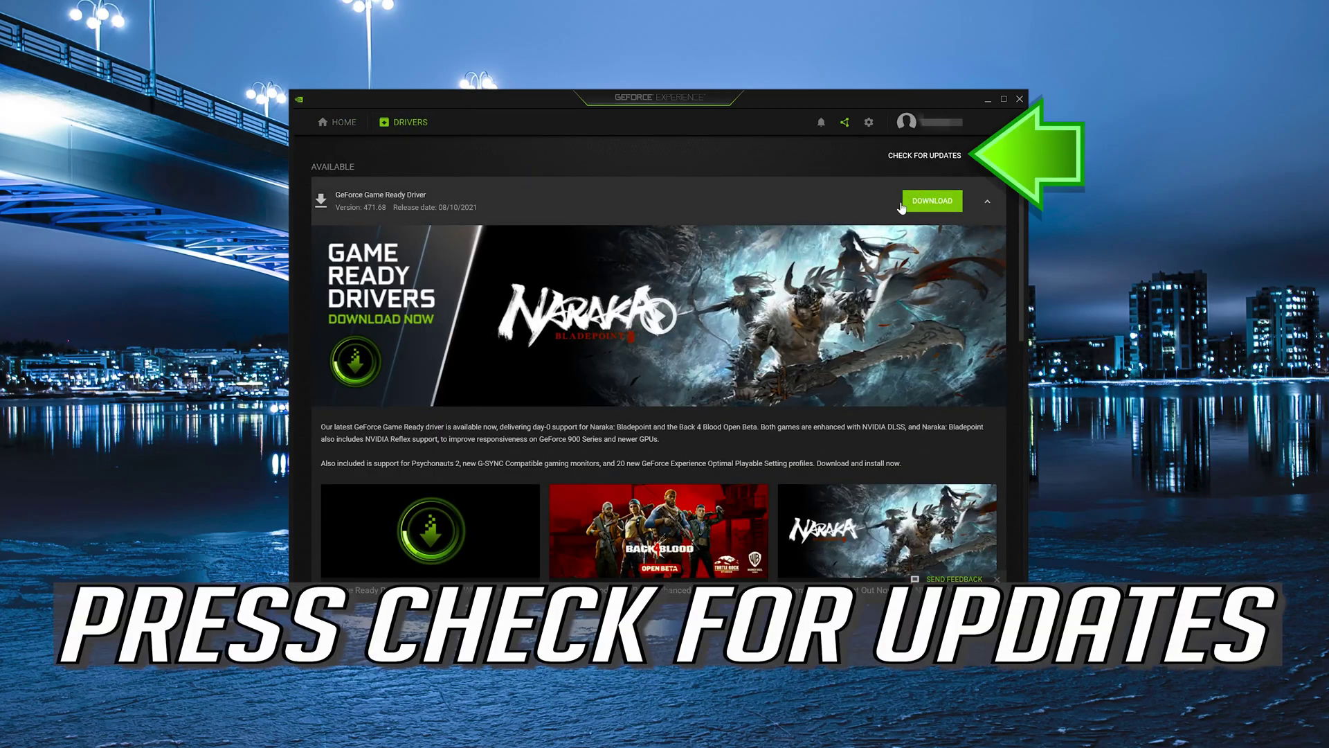
Check for updates and download GeForce Game Ready Driver 471.68 (721.1 MB)
left_click(879, 158)
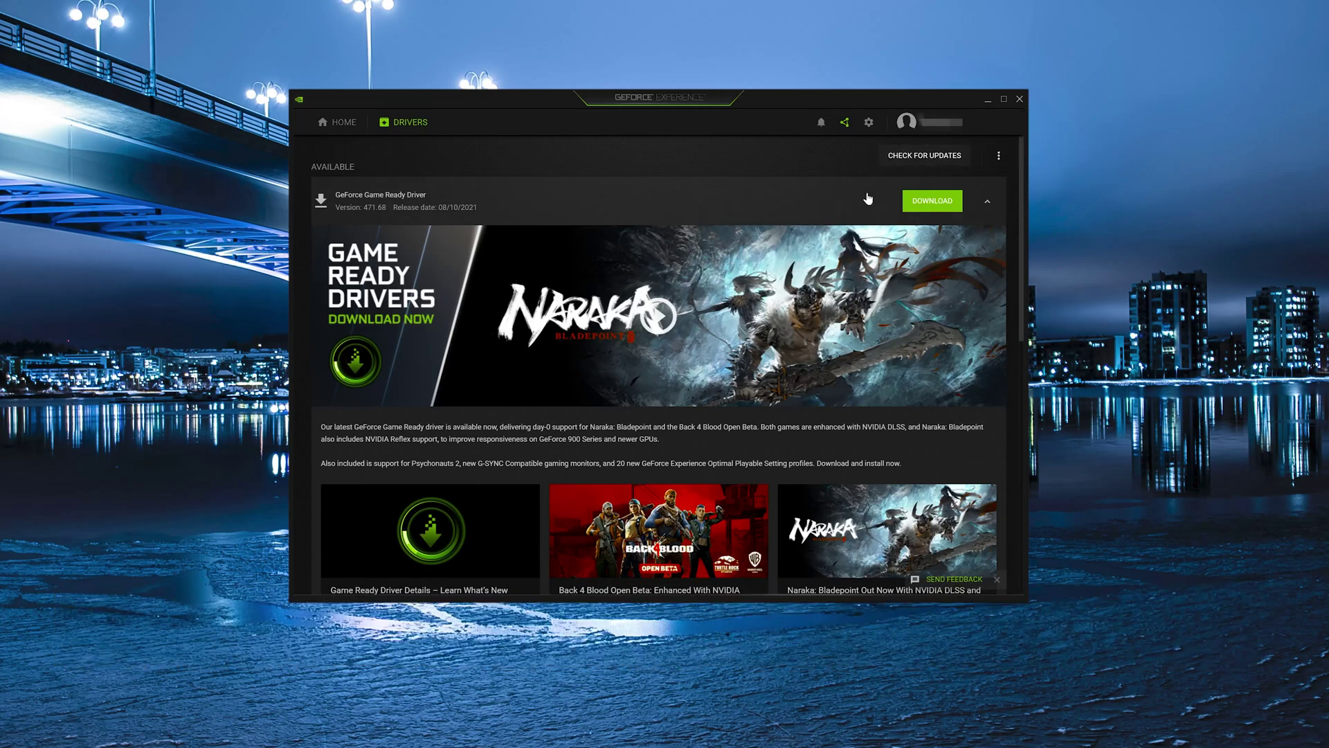
left_click(924, 157)
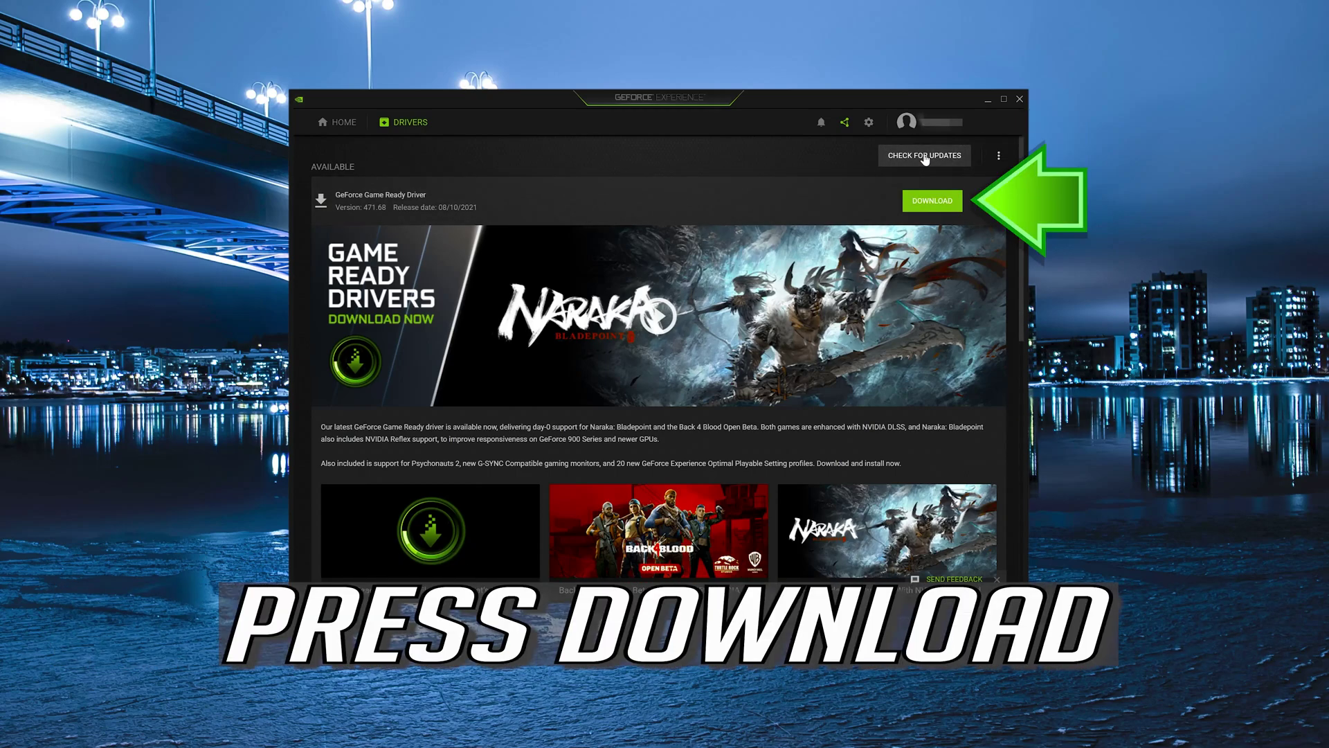
left_click(926, 202)
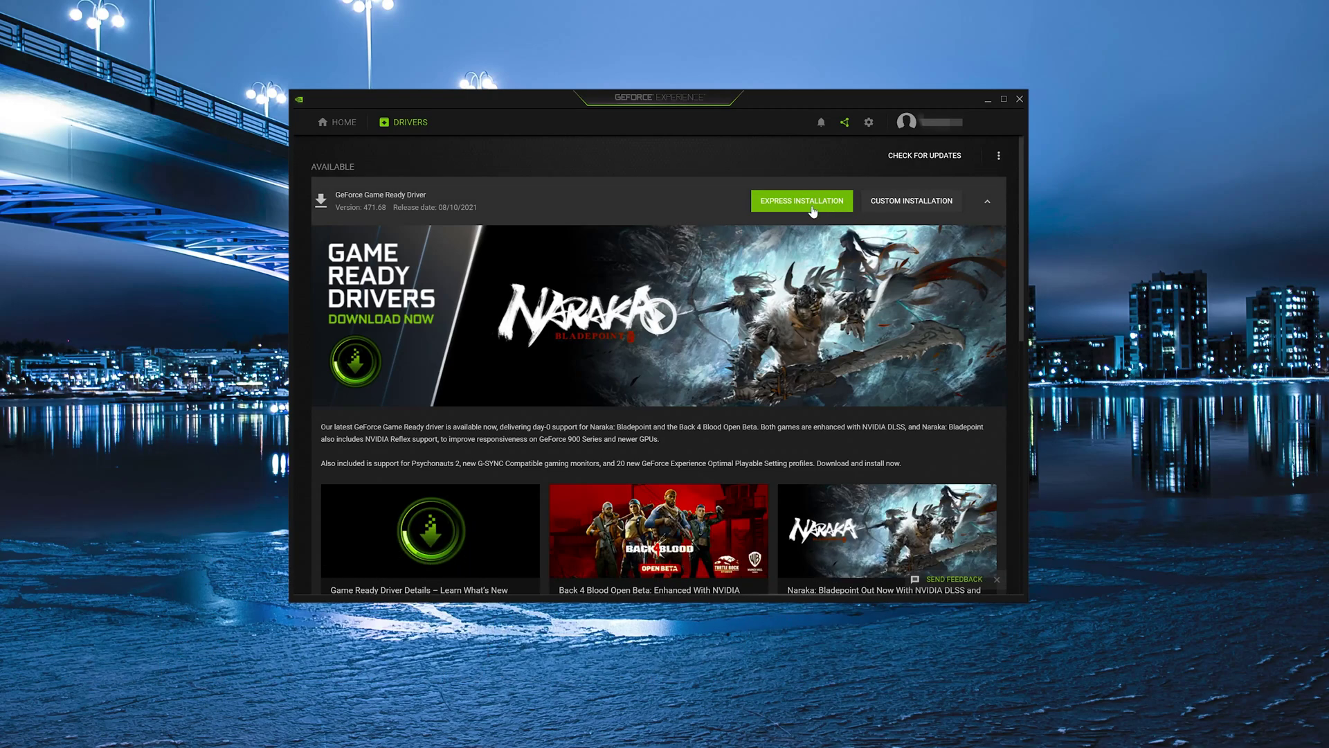
Choose Express Installation for the downloaded Game Ready Driver 471.68
left_click(813, 208)
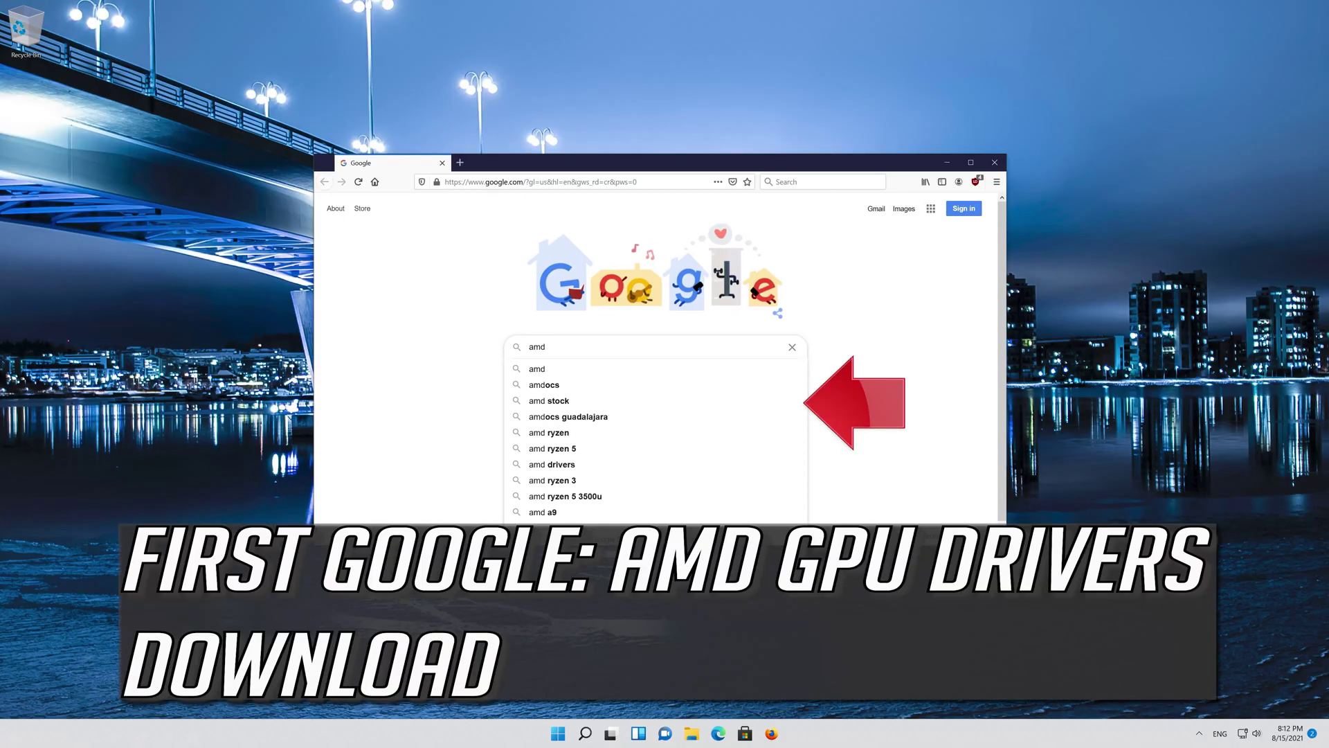
Search Google for 'amd gpu drivers download'
type("pu ")
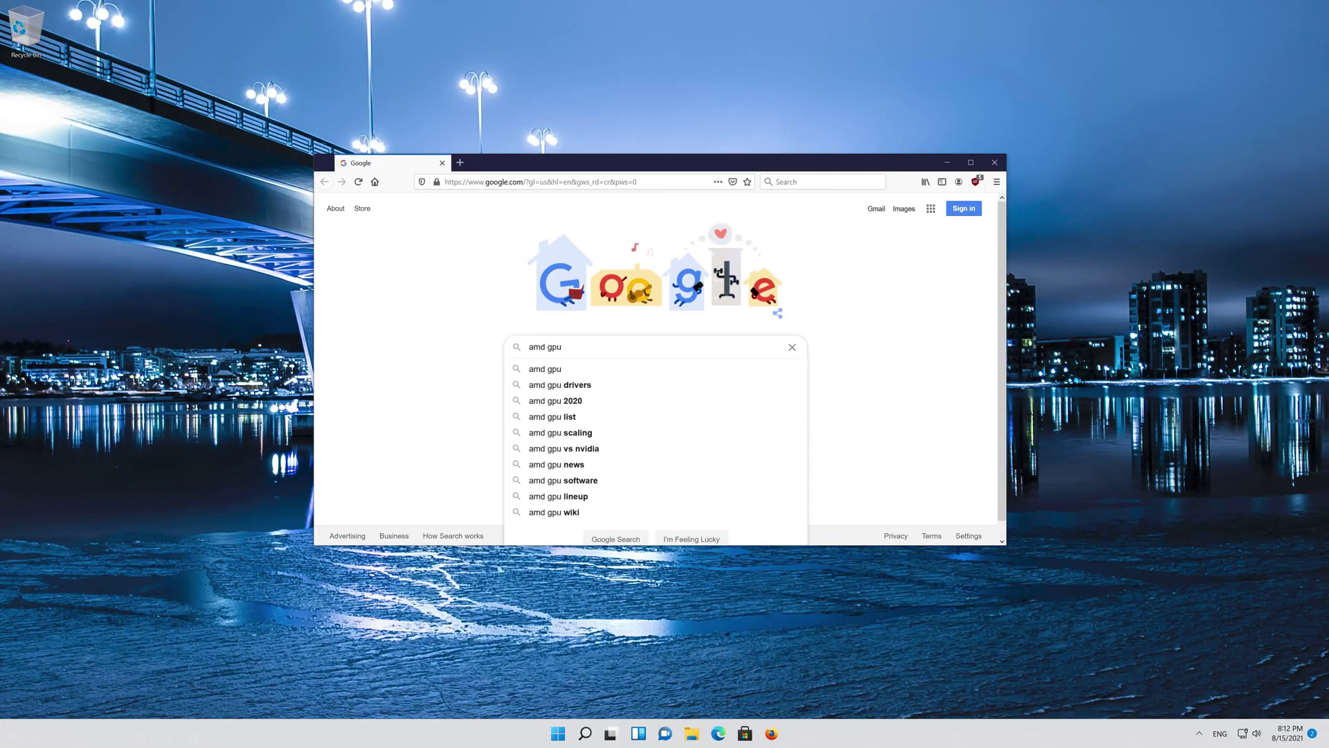
type("drivers")
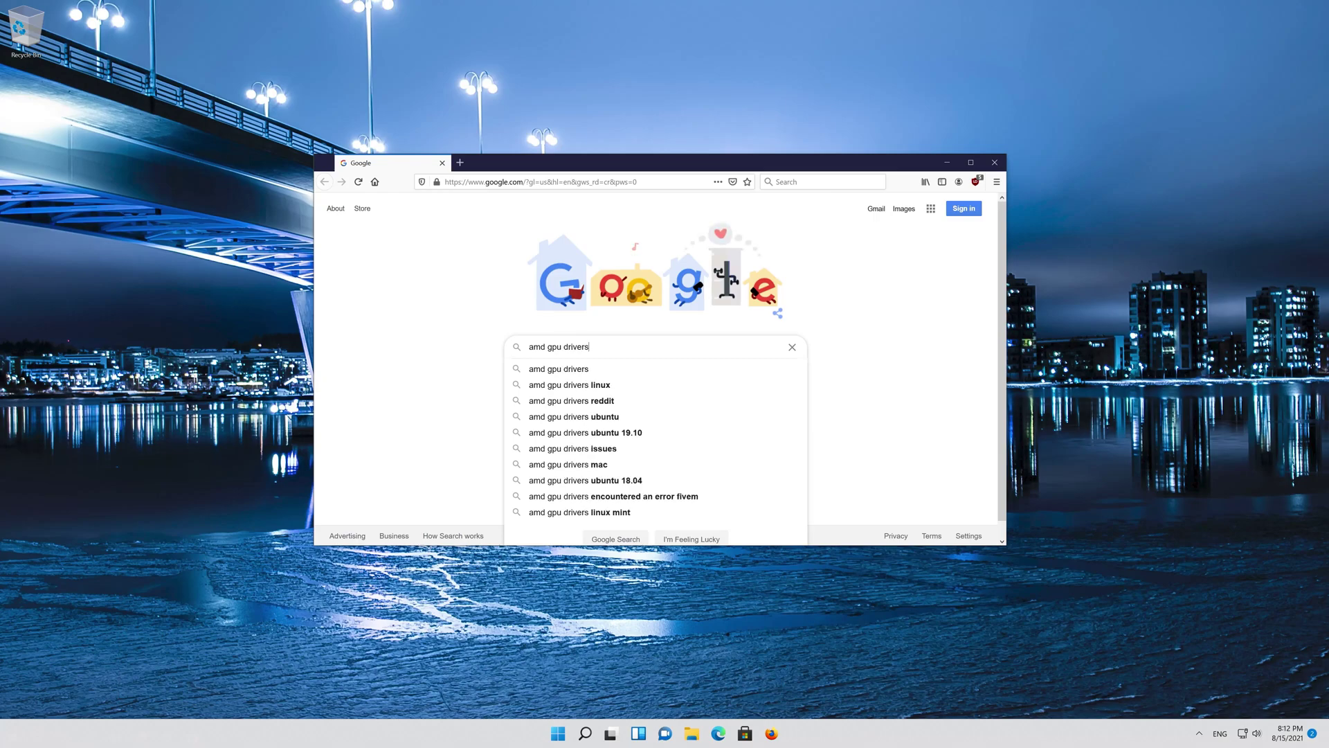
type(" do")
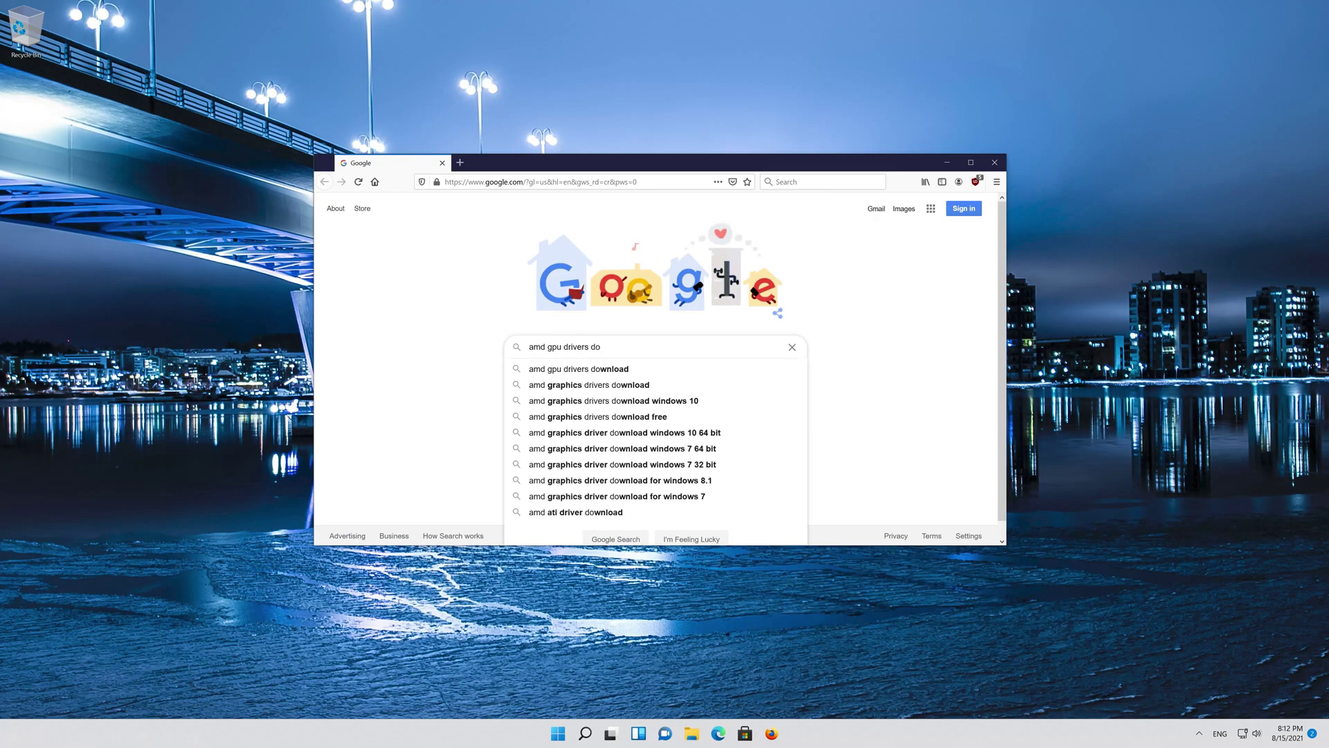
type("wnload")
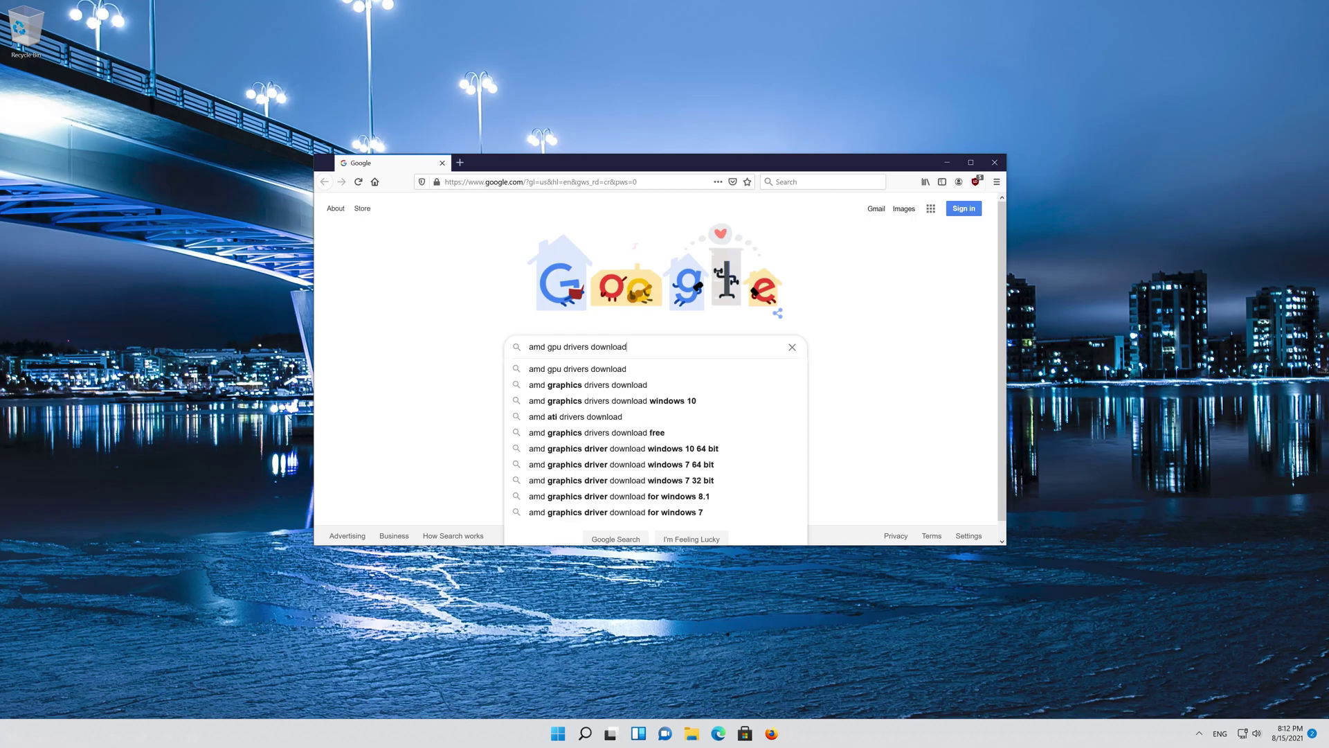
key("Return")
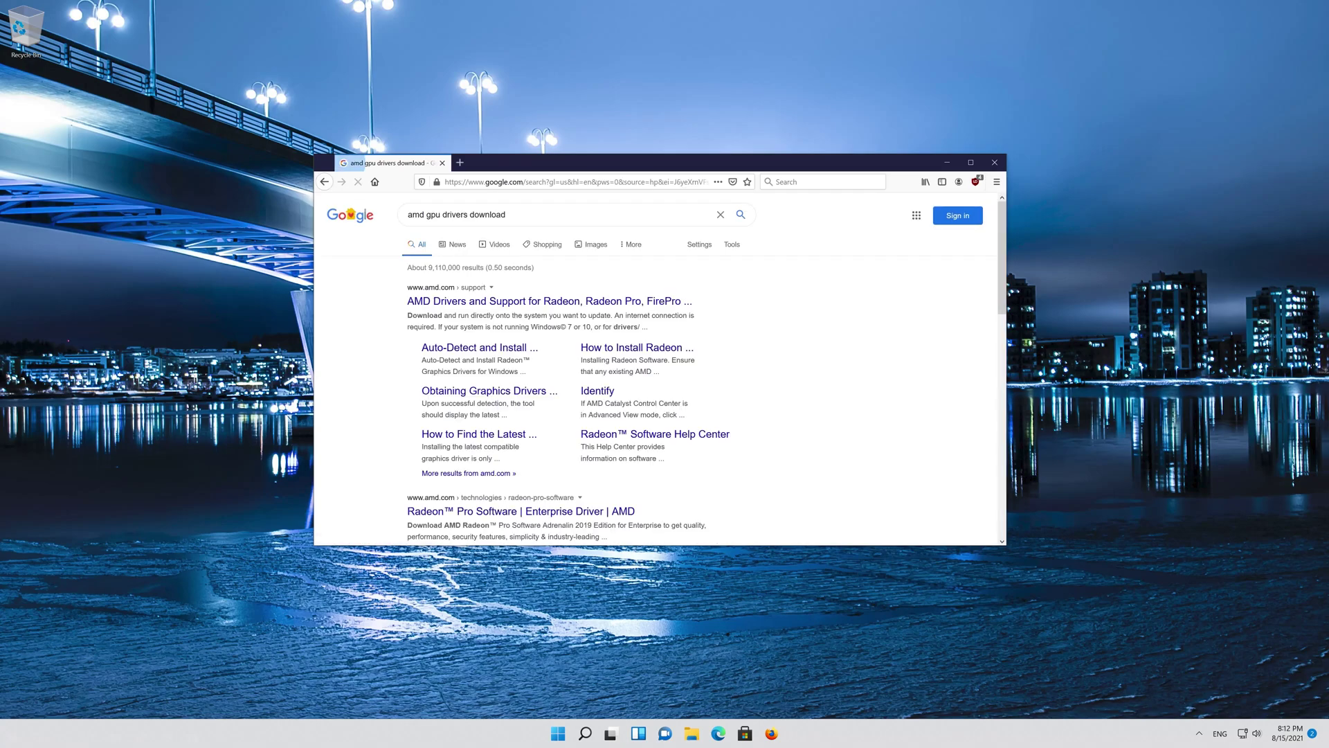
Save the Radeon Software Adrenalin auto-detect installer from AMD's Drivers and Support page to the desktop
left_click(520, 306)
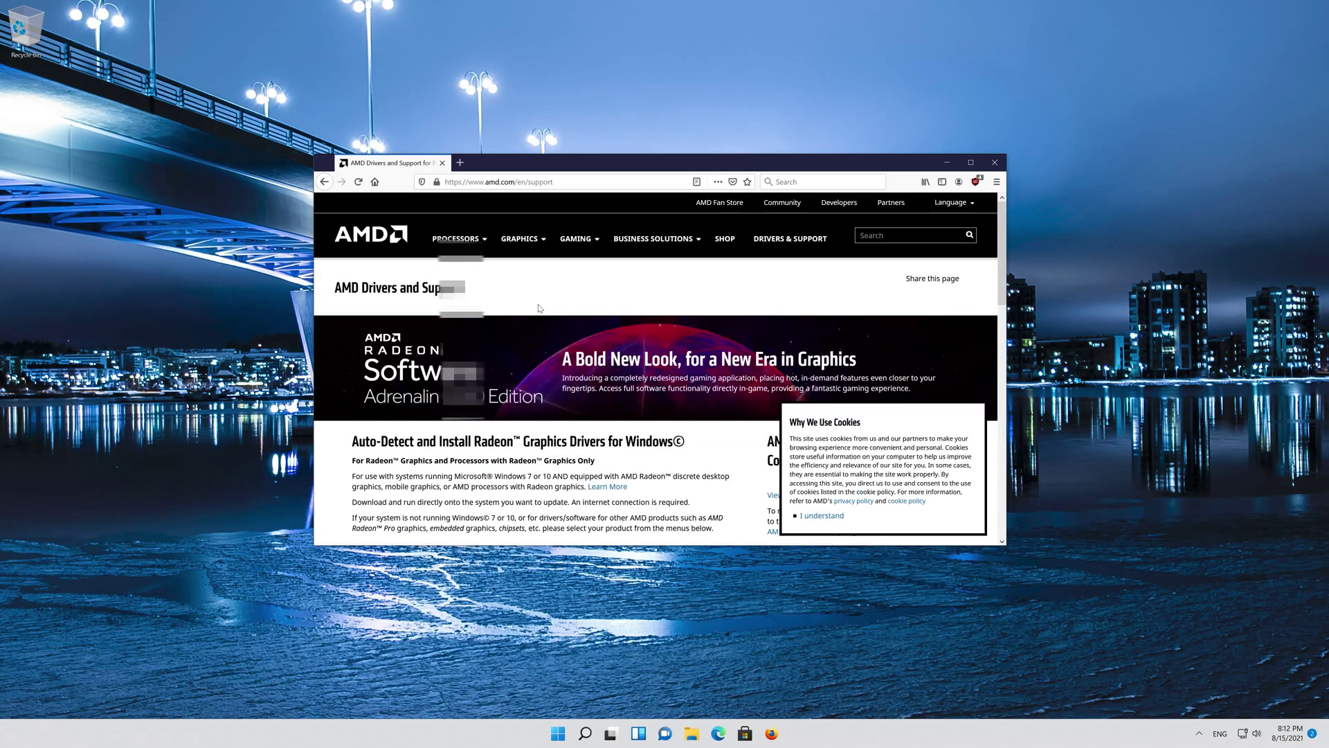
scroll(429, 387, "down", 3)
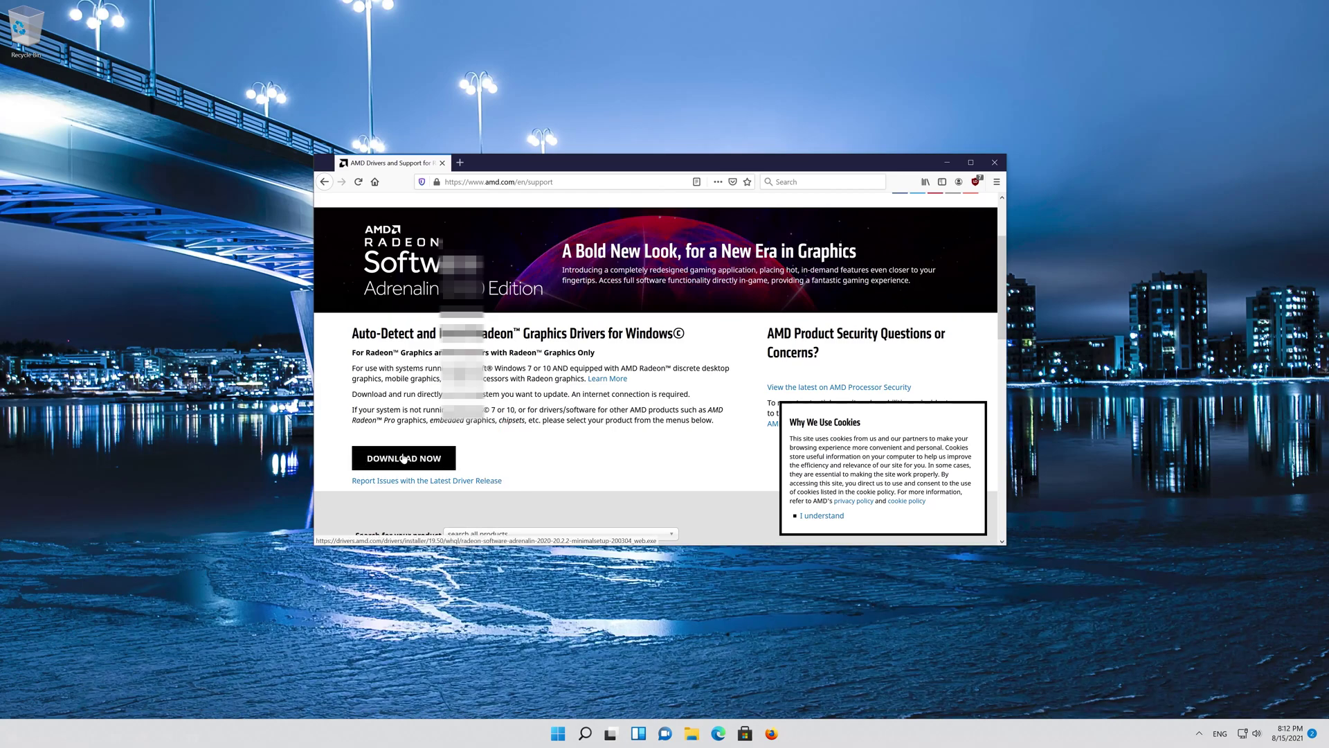
left_click(404, 459)
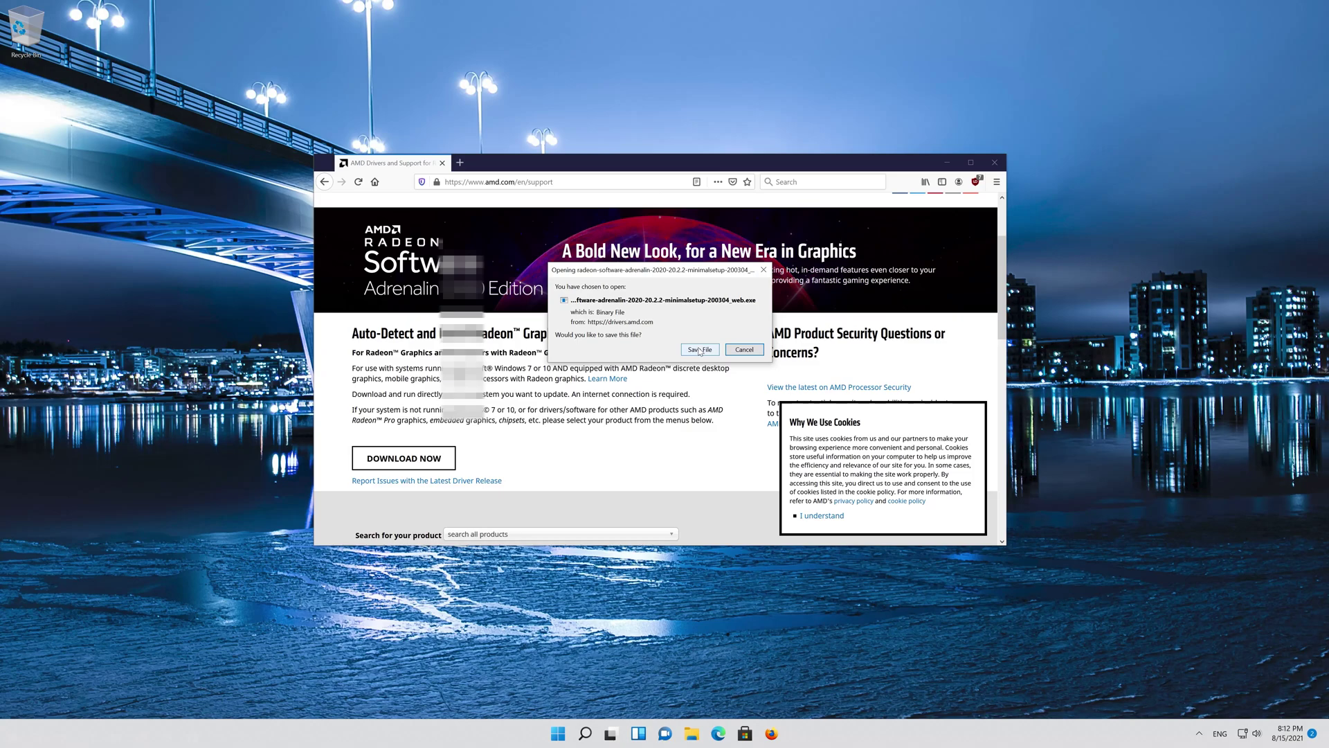
left_click(700, 350)
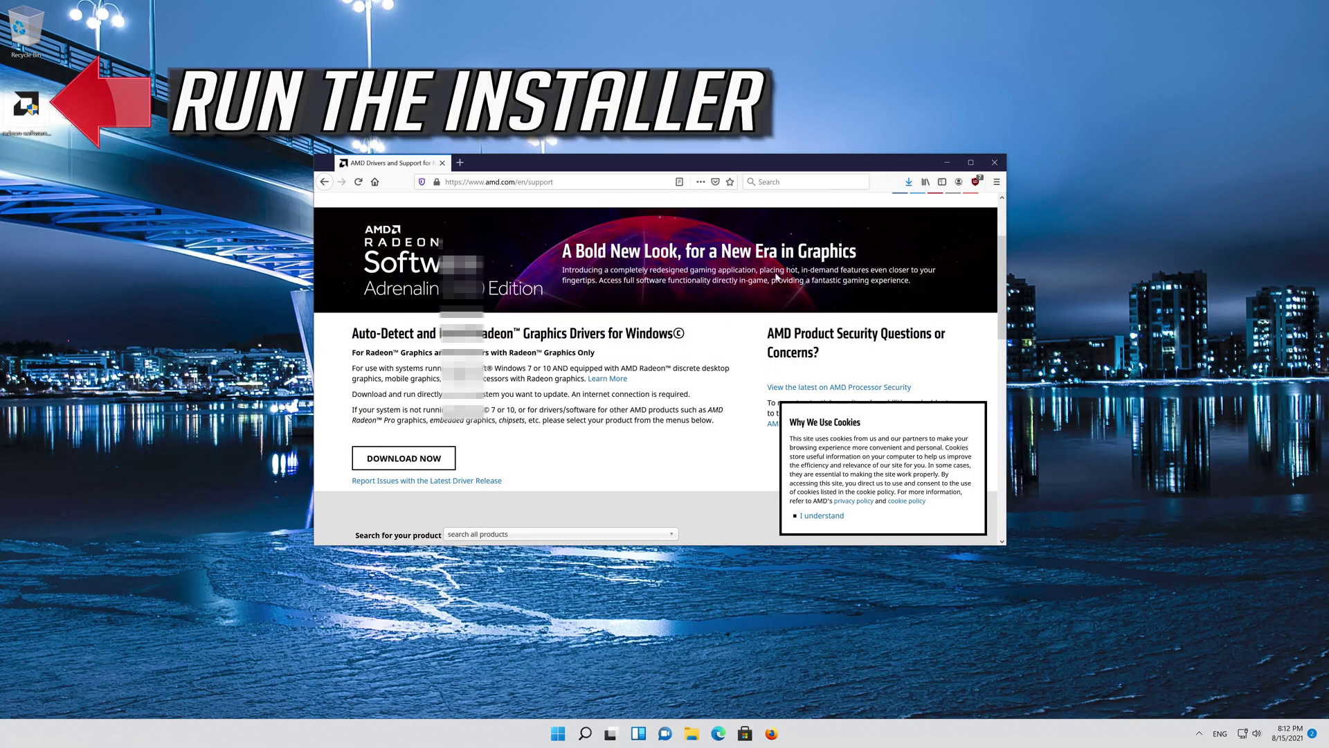
Launch the Radeon installer from the desktop, approve the UAC prompt, and extract RadeonInstaller.exe to the default folder
left_click(946, 162)
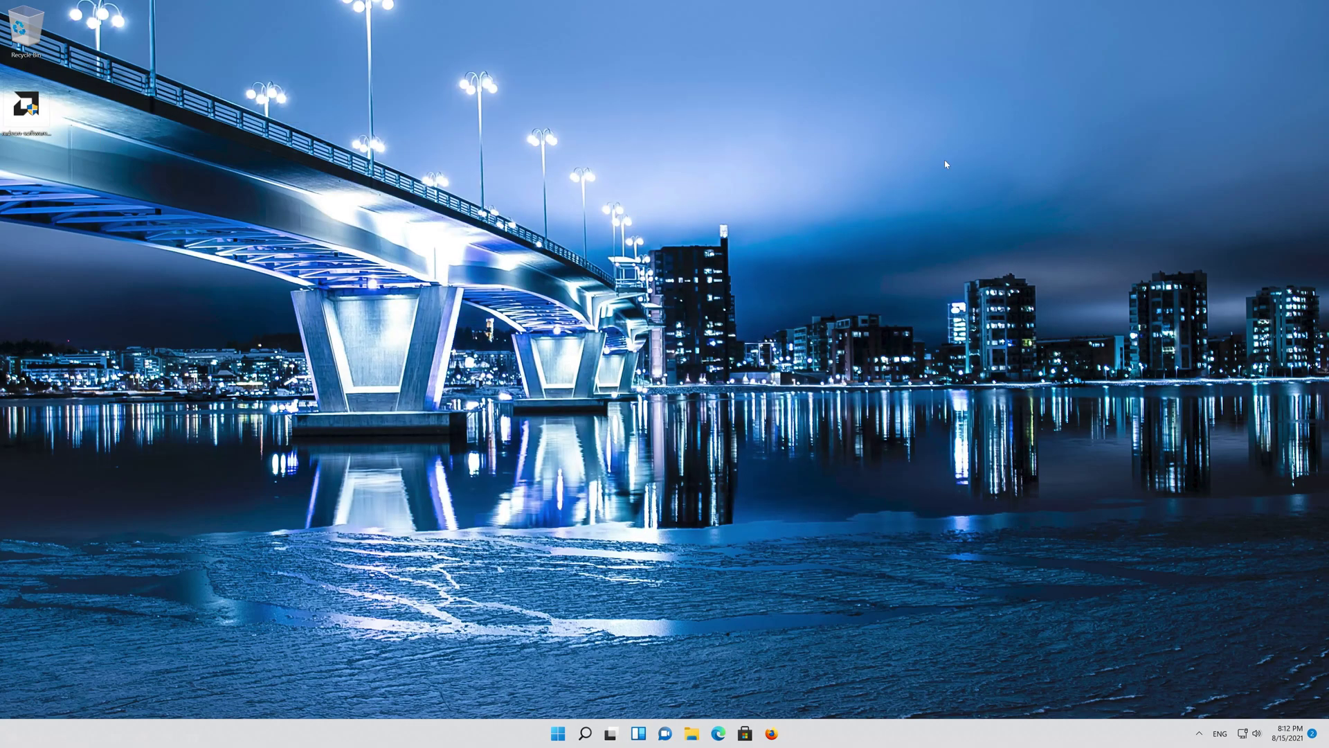
double_click(18, 117)
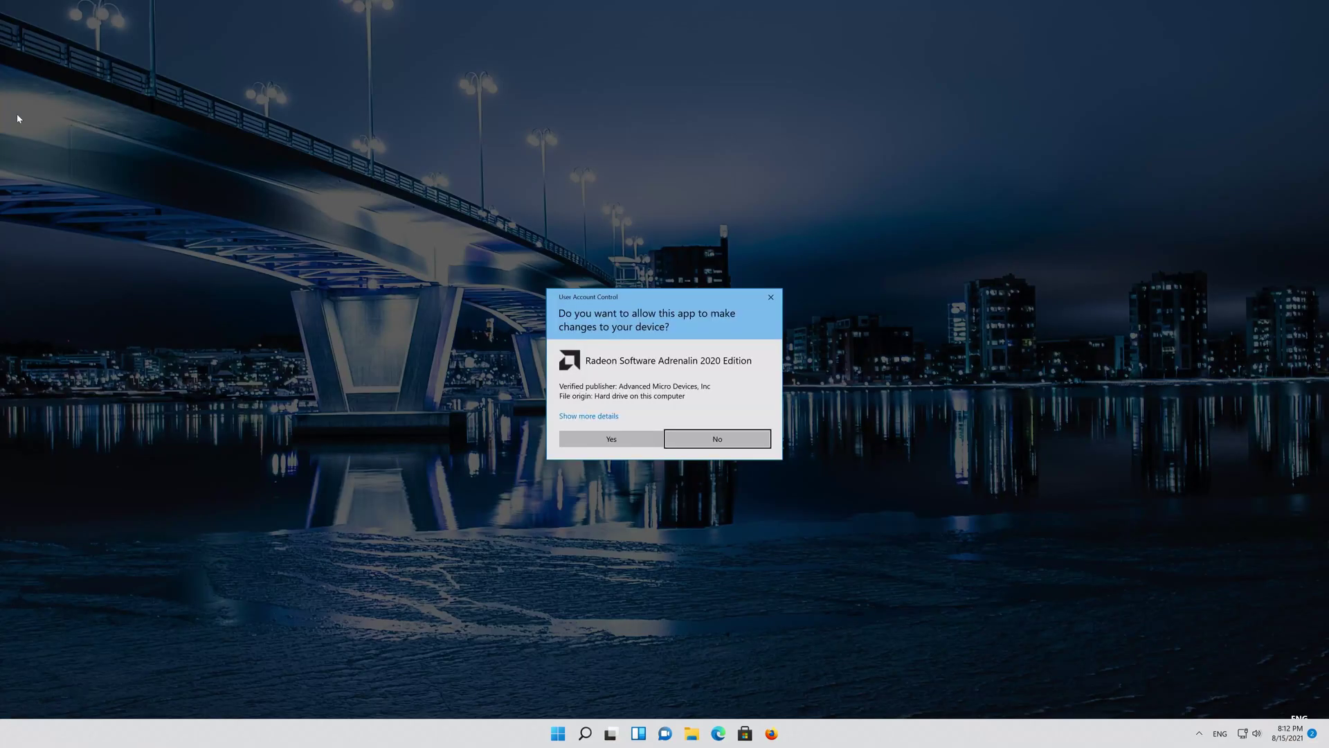
left_click(587, 439)
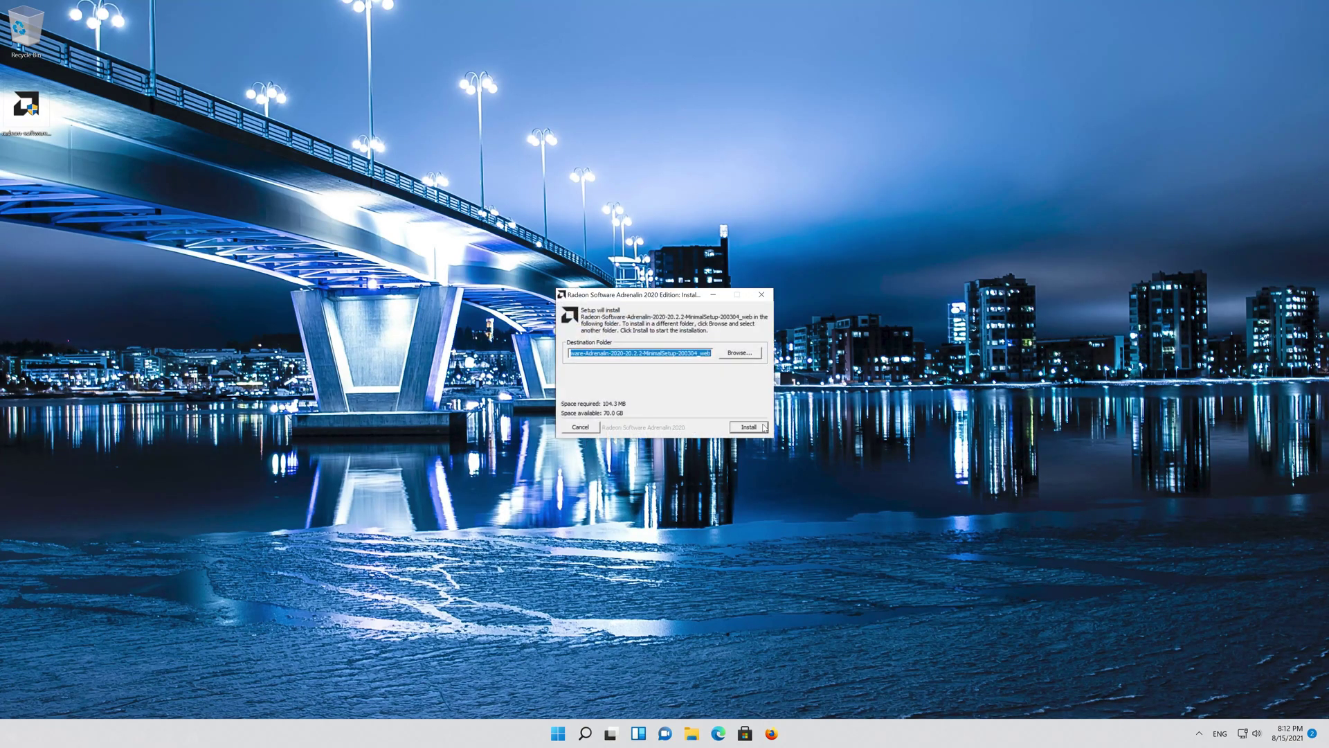
left_click(755, 431)
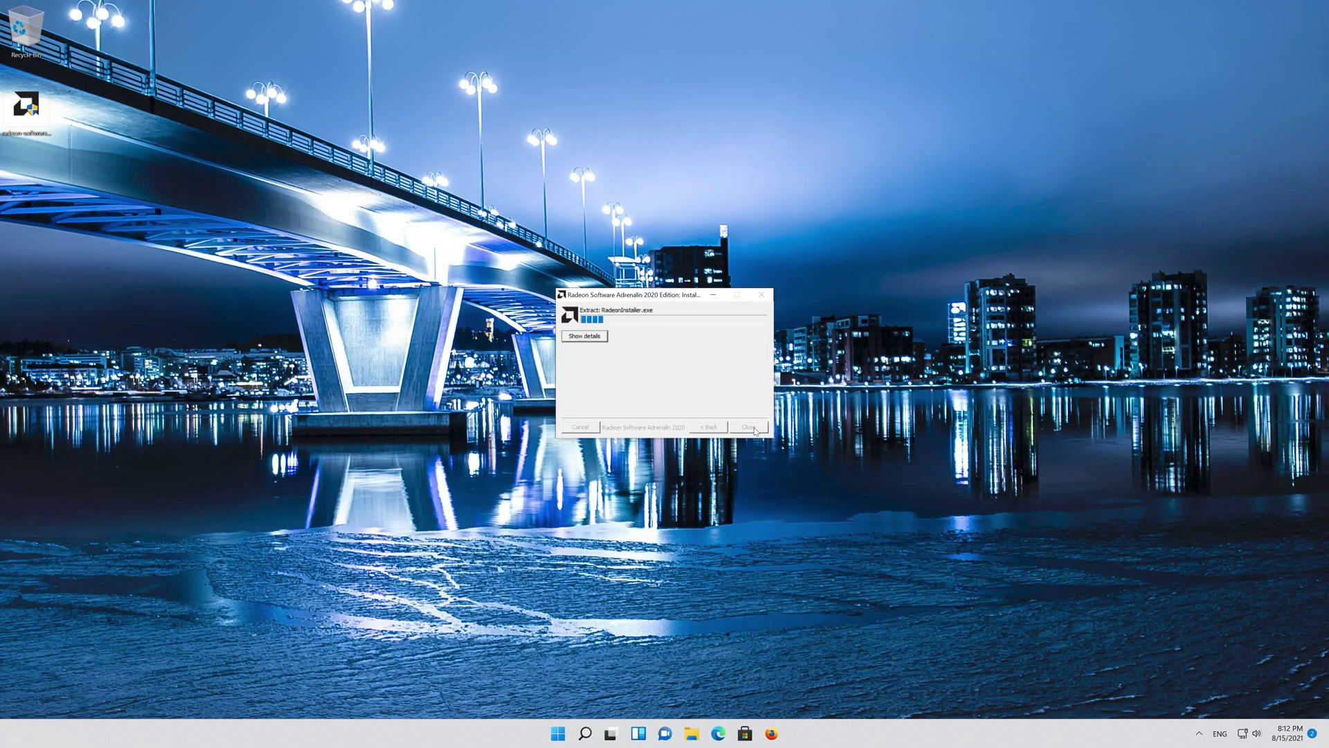